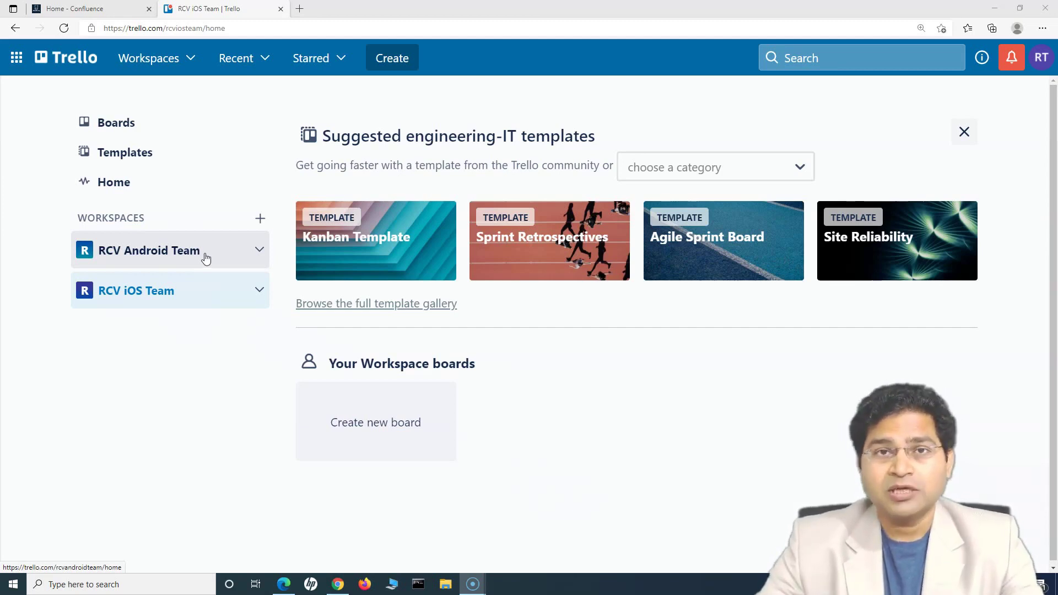
Expand the RCV iOS Team workspace in the sidebar to show its Boards, Members and Settings entries
{"action": "left_click", "coordinate": [259, 292]}
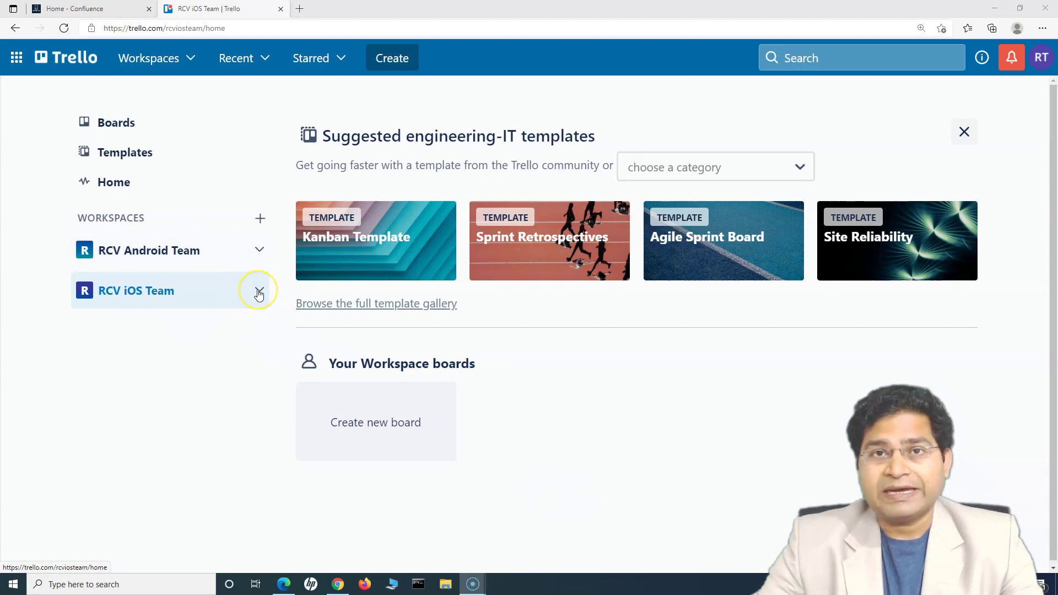
{"action": "left_click", "coordinate": [259, 292]}
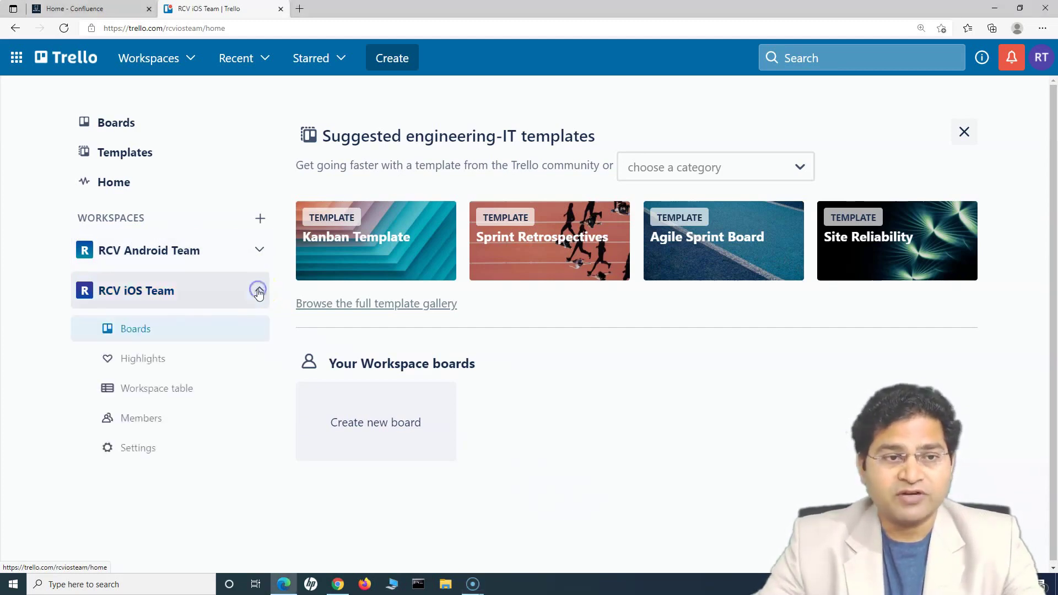
Go to the RCV iOS Team workspace page from the Workspaces menu and check it has no boards
{"action": "left_click", "coordinate": [187, 58]}
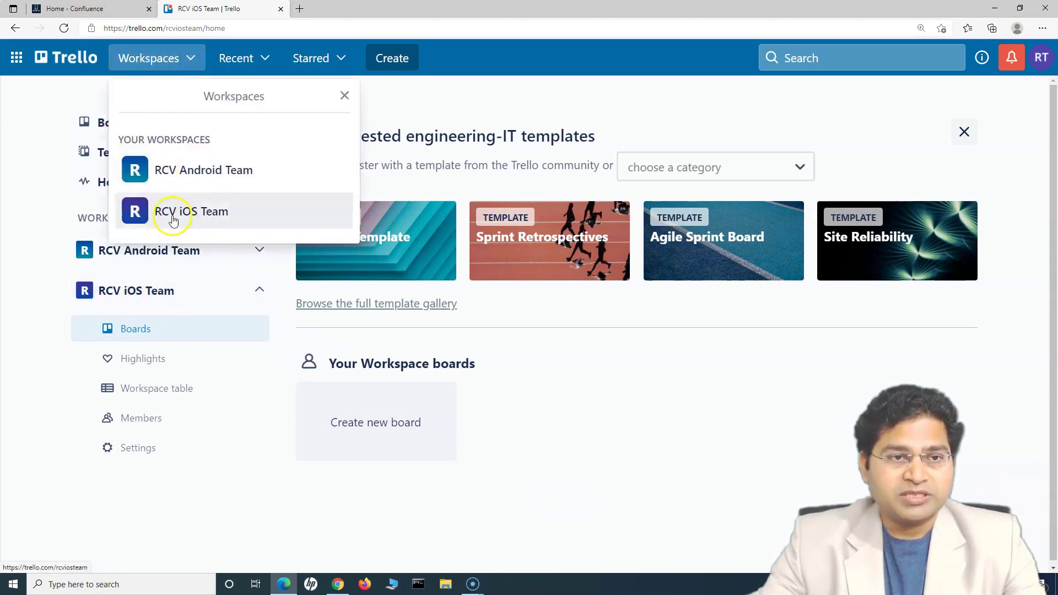
{"action": "left_click", "coordinate": [196, 220]}
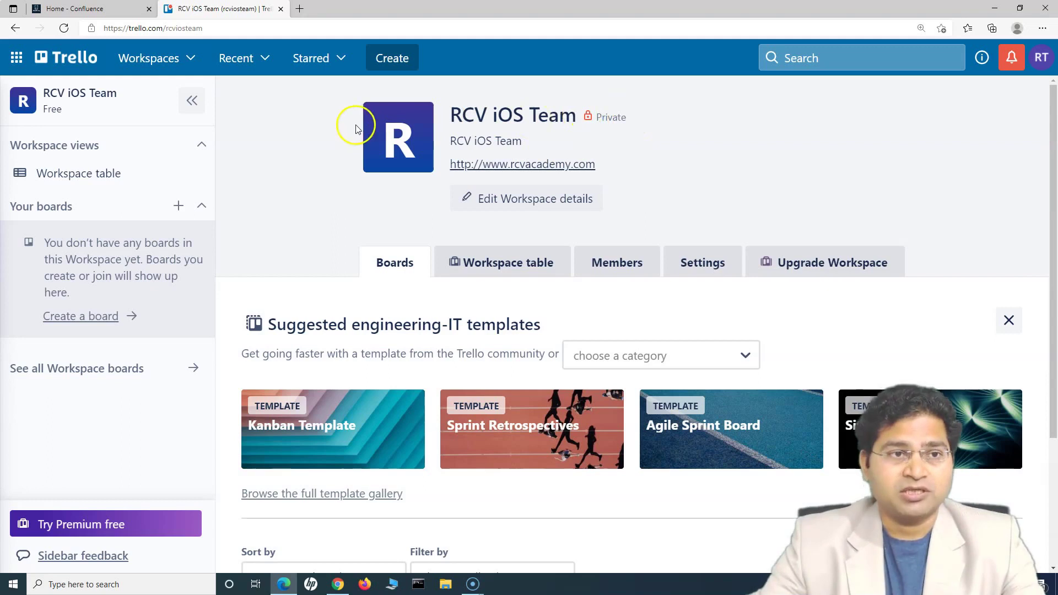
{"action": "left_click_drag", "start_coordinate": [48, 242], "coordinate": [179, 292]}
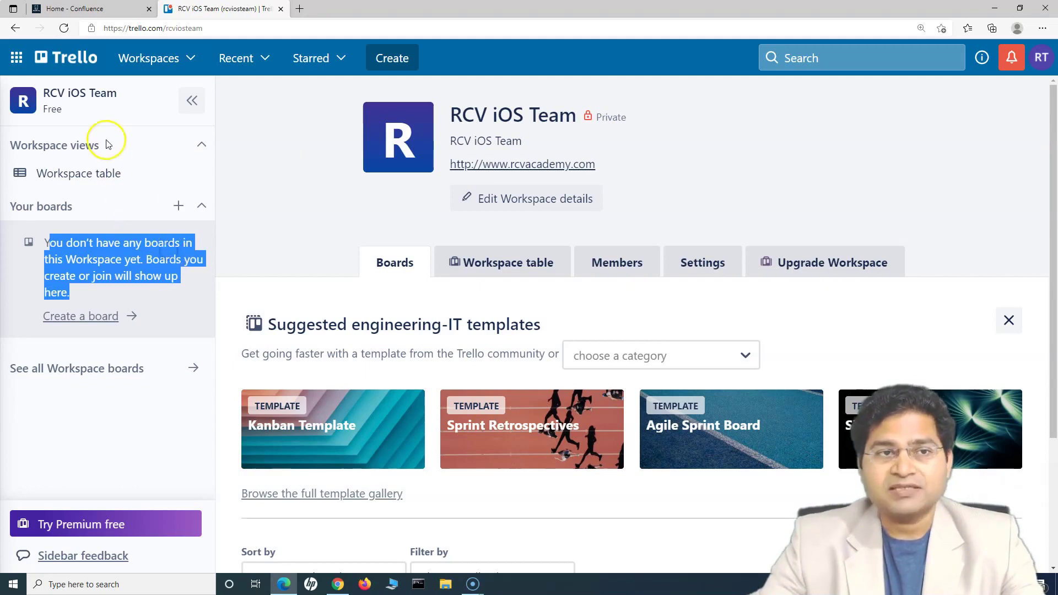
{"action": "left_click", "coordinate": [278, 189]}
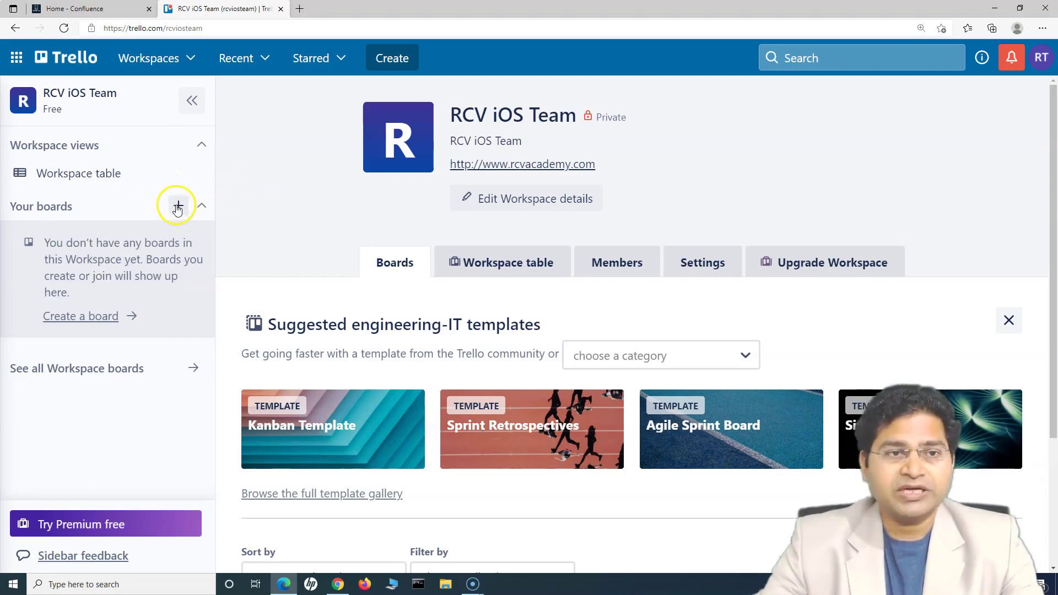
Start a new board with RCV iOS Team as its workspace and Workspace visibility
{"action": "left_click", "coordinate": [92, 318]}
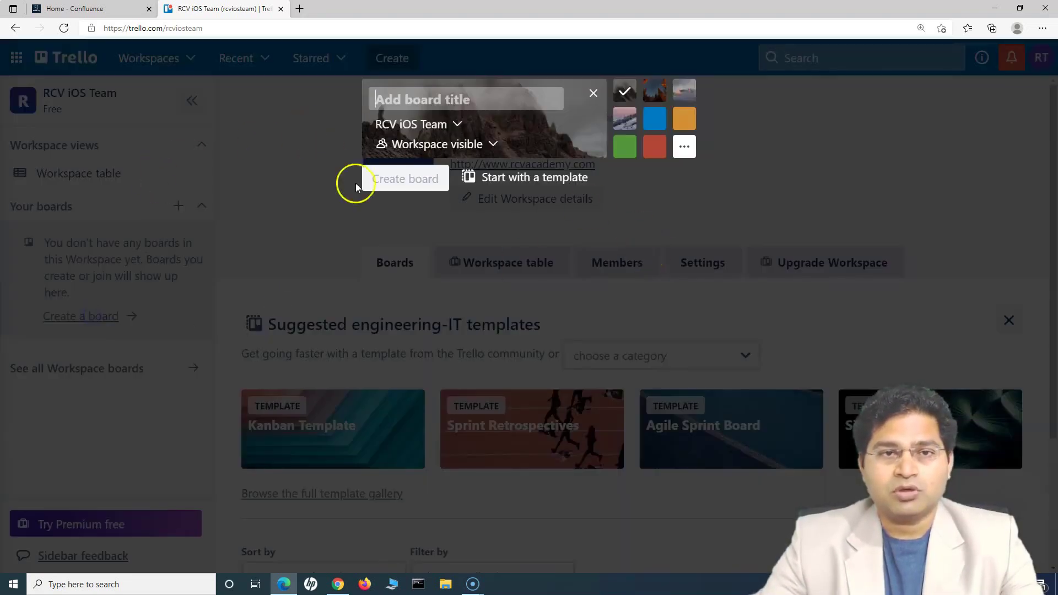
{"action": "left_click", "coordinate": [411, 98]}
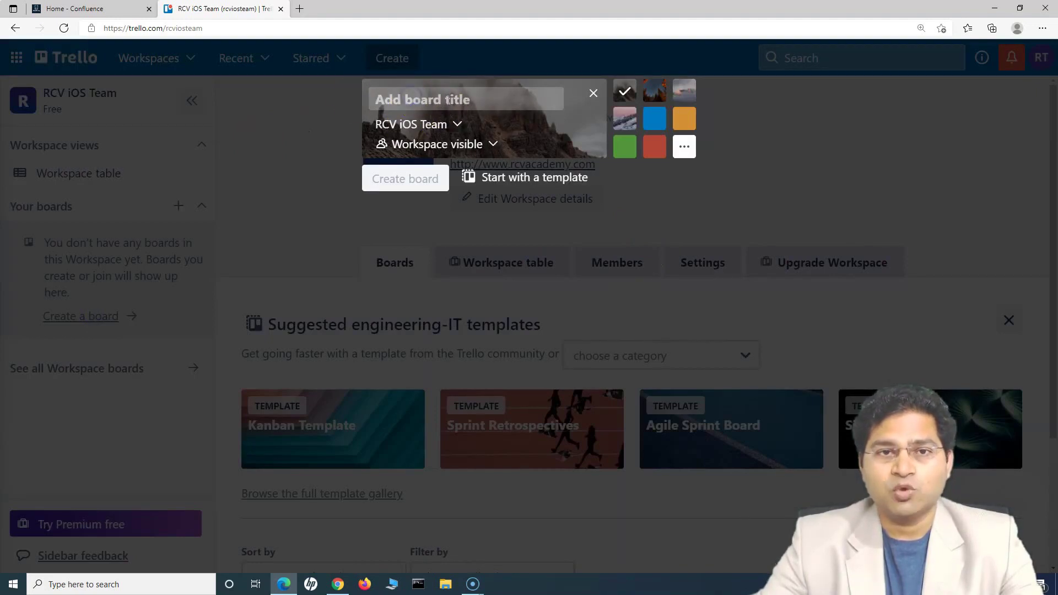
{"action": "left_click", "coordinate": [459, 125]}
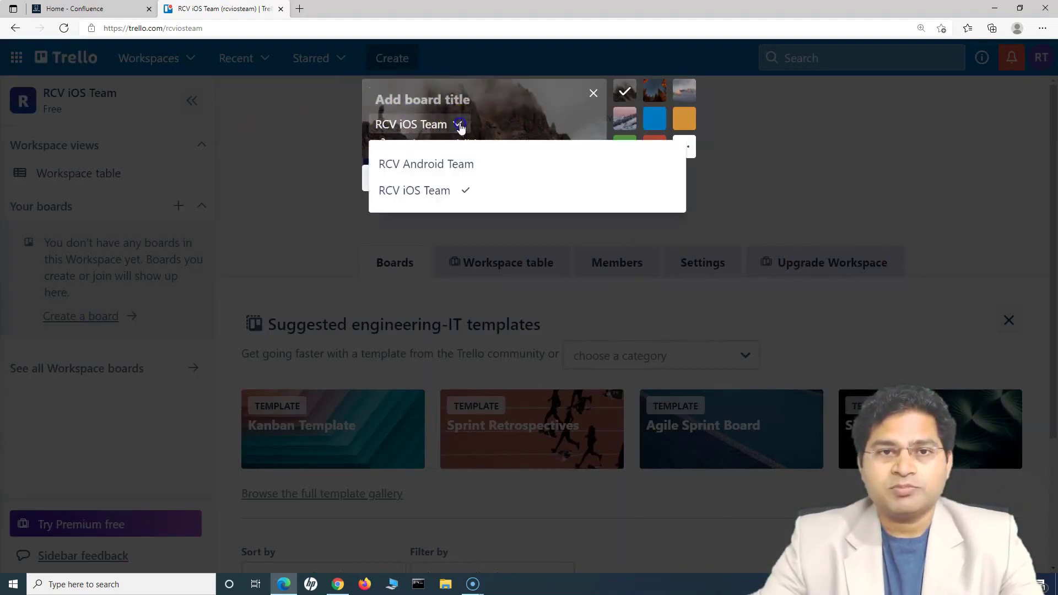
{"action": "left_click", "coordinate": [434, 192]}
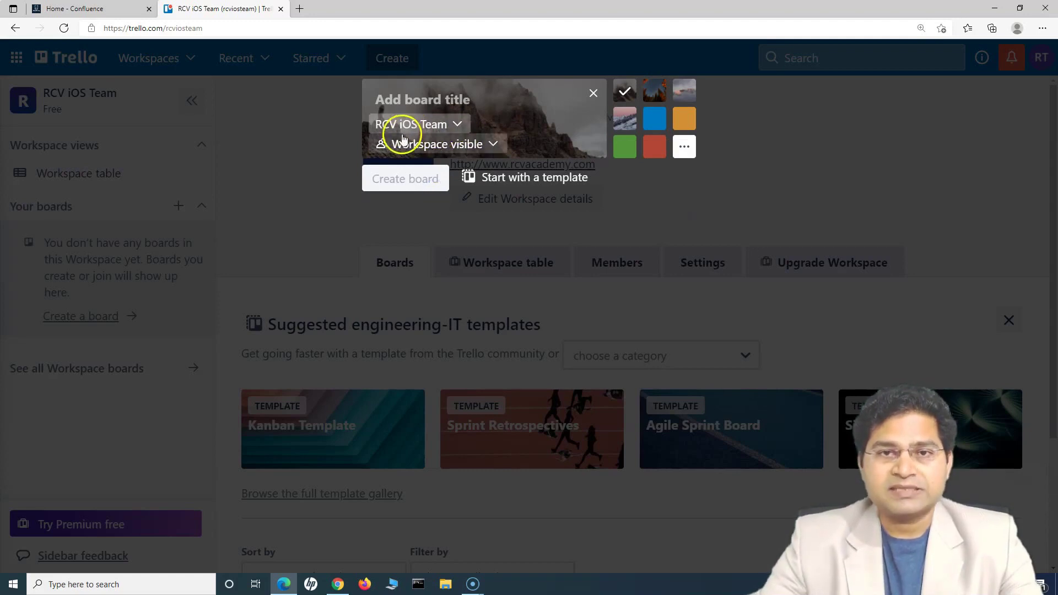
{"action": "left_click", "coordinate": [495, 145]}
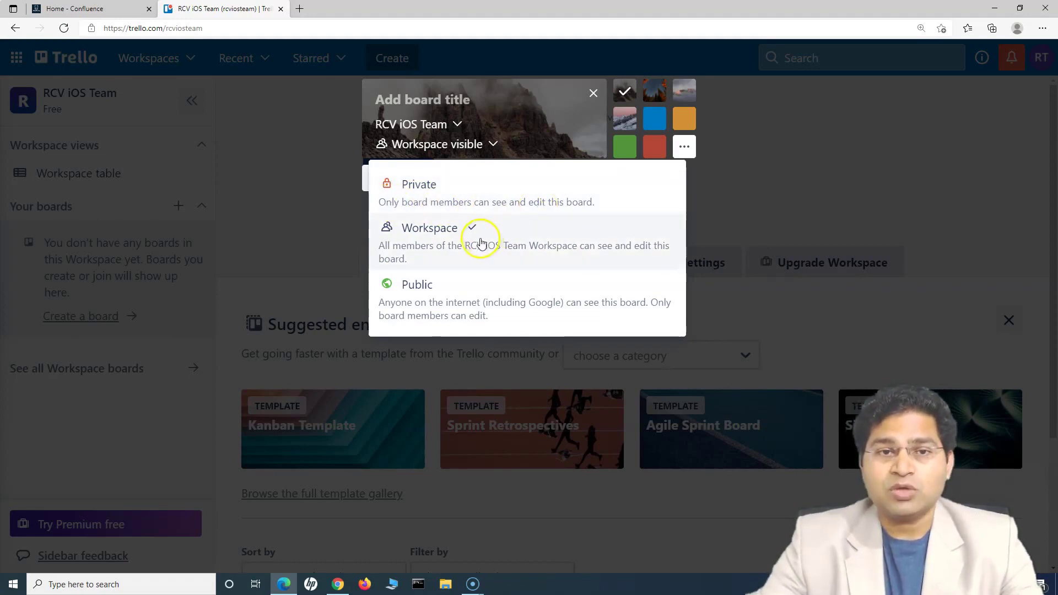
{"action": "left_click", "coordinate": [518, 205]}
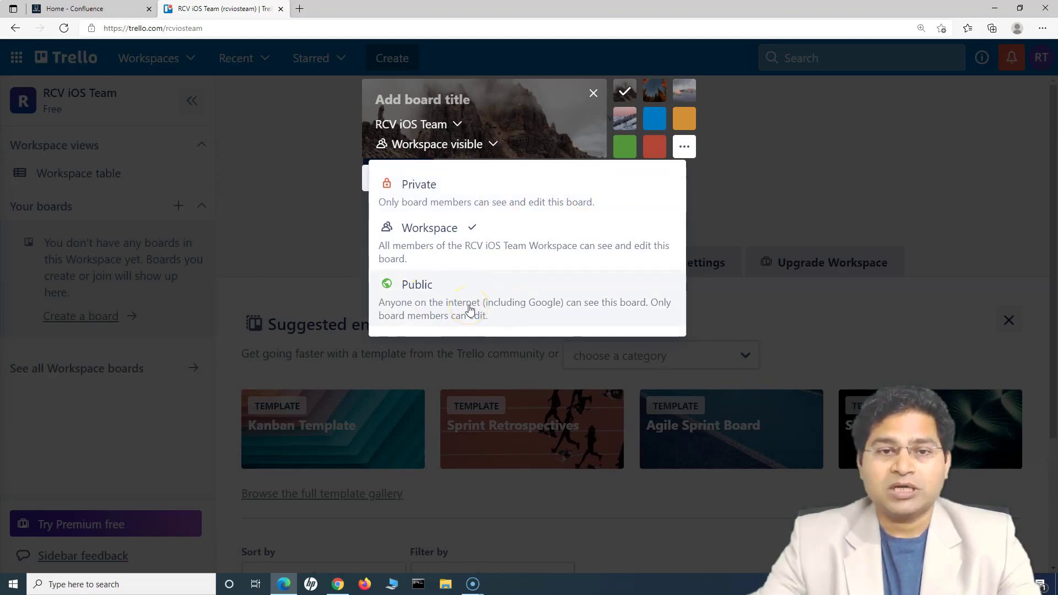
{"action": "left_click", "coordinate": [506, 231]}
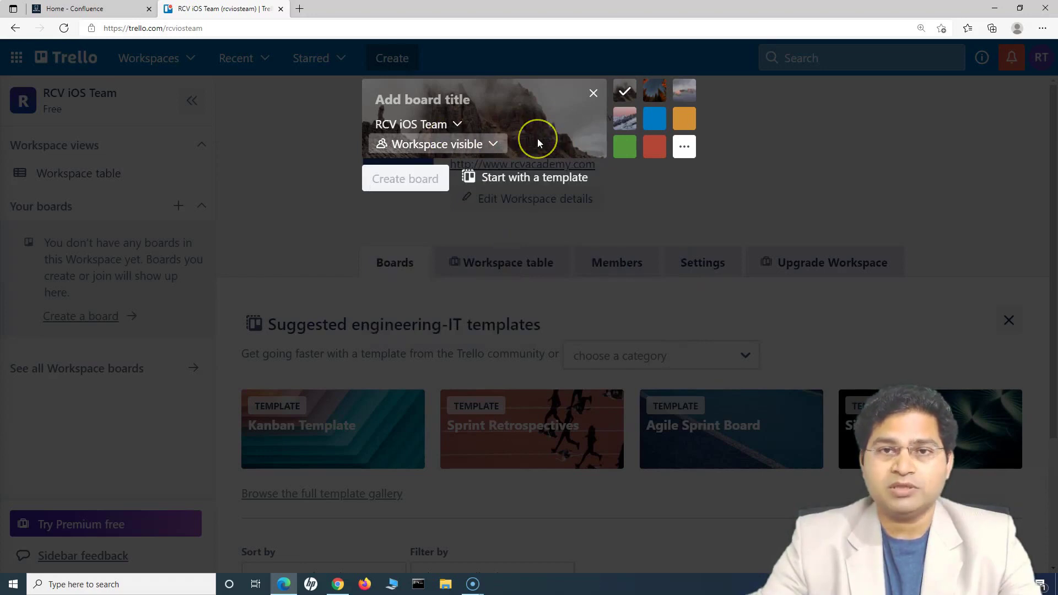
{"action": "left_click", "coordinate": [434, 99]}
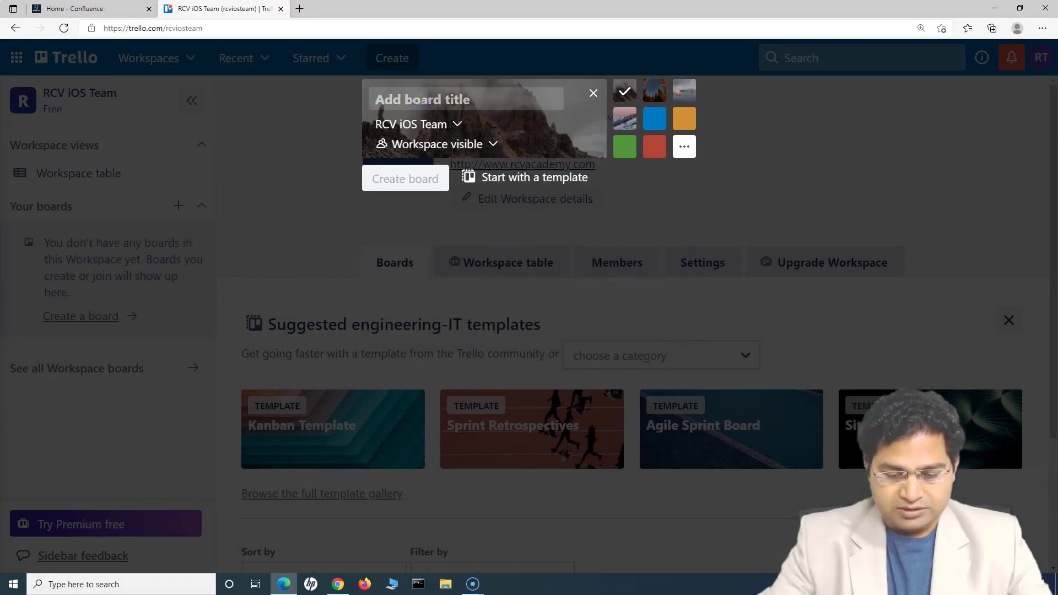
Title the board 'First Board', give it an orange background and create it
{"action": "type", "text": "First Board"}
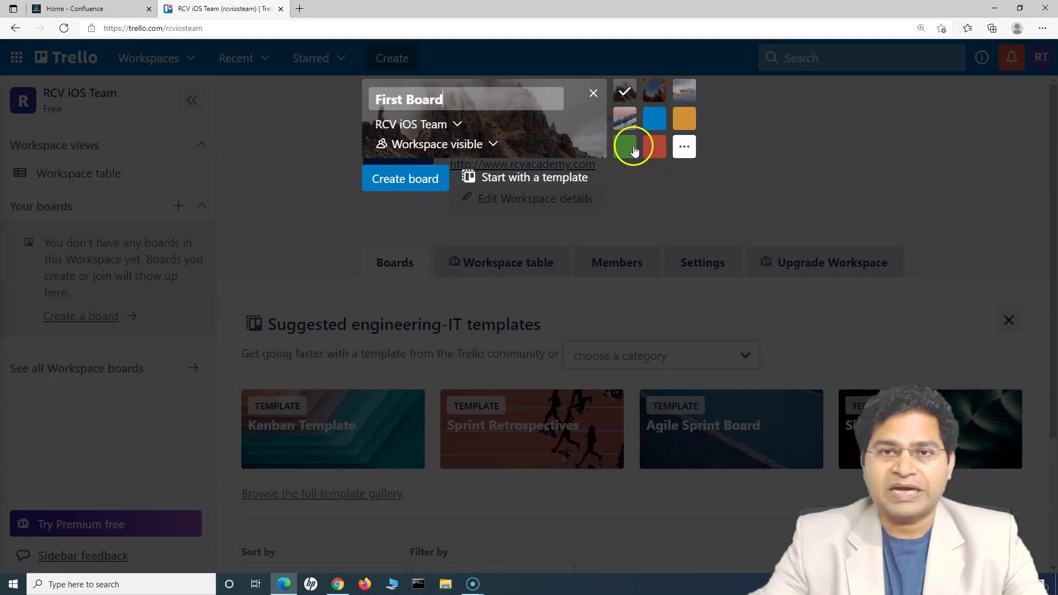
{"action": "left_click", "coordinate": [655, 118]}
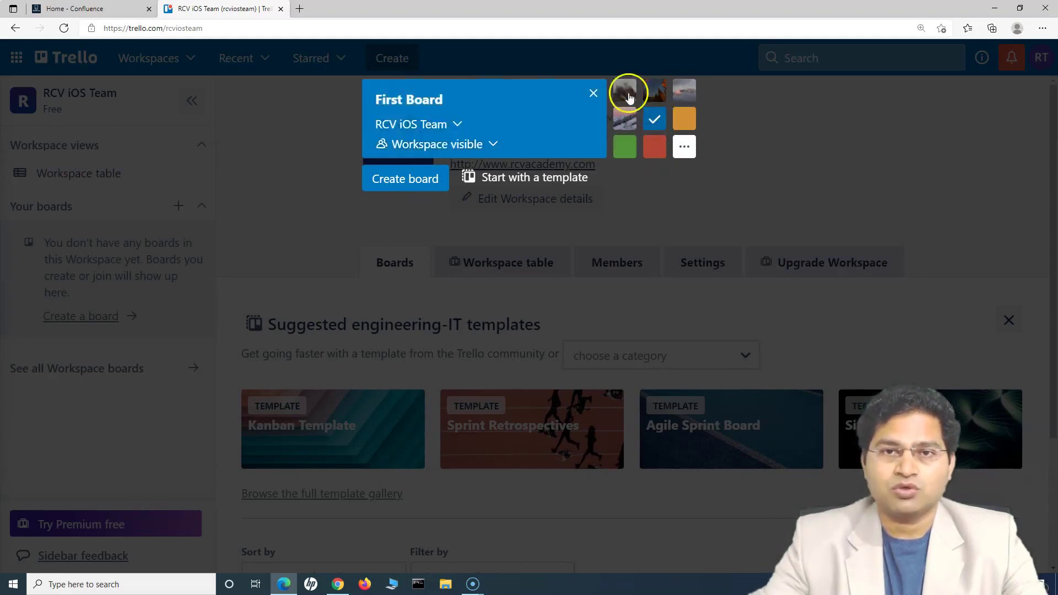
{"action": "left_click", "coordinate": [654, 91]}
{"action": "left_click", "coordinate": [684, 91]}
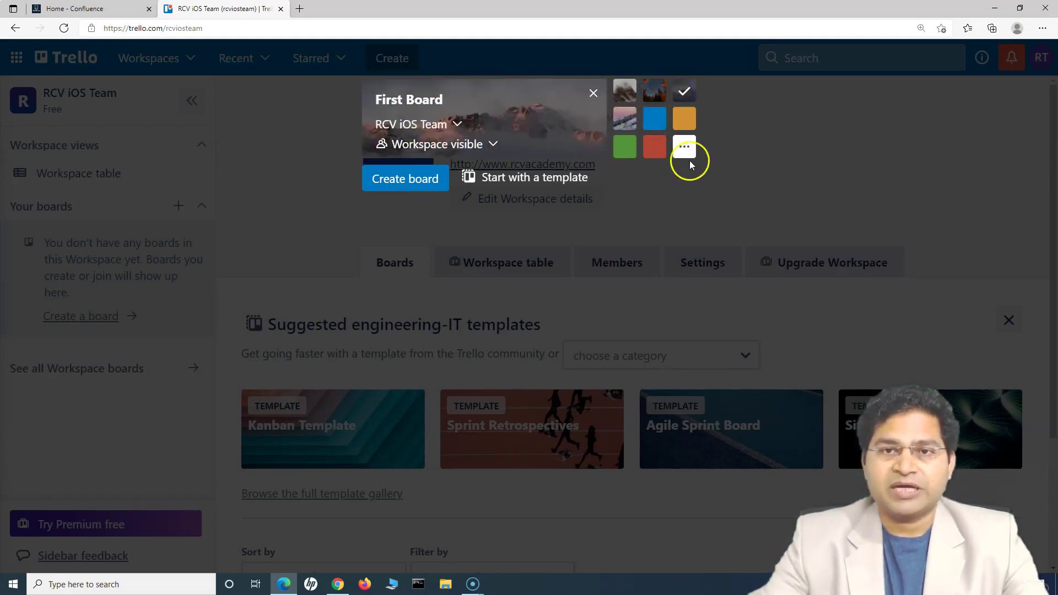
{"action": "left_click", "coordinate": [685, 119]}
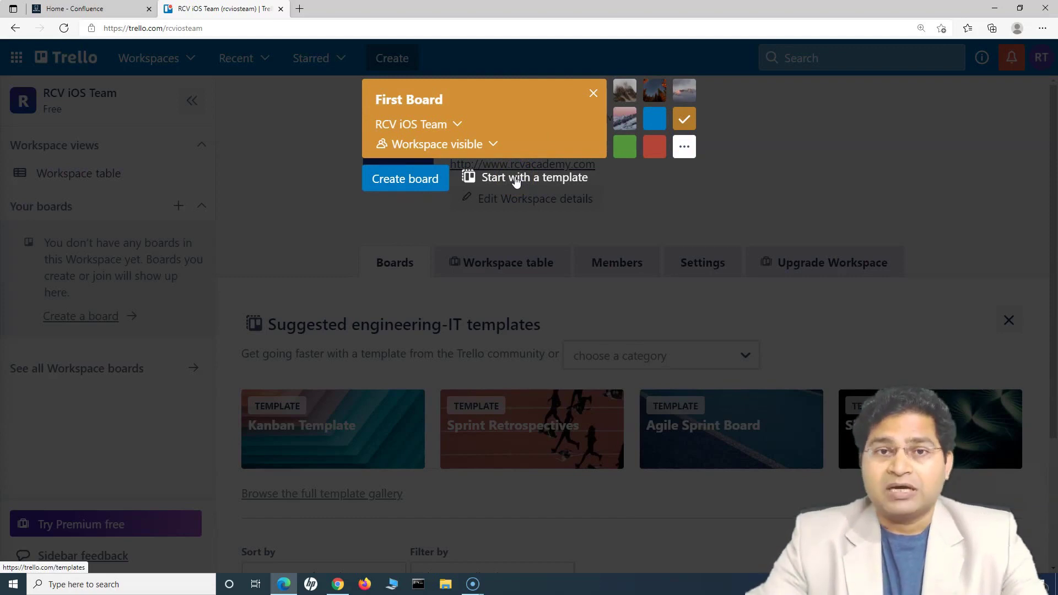
{"action": "left_click", "coordinate": [406, 178]}
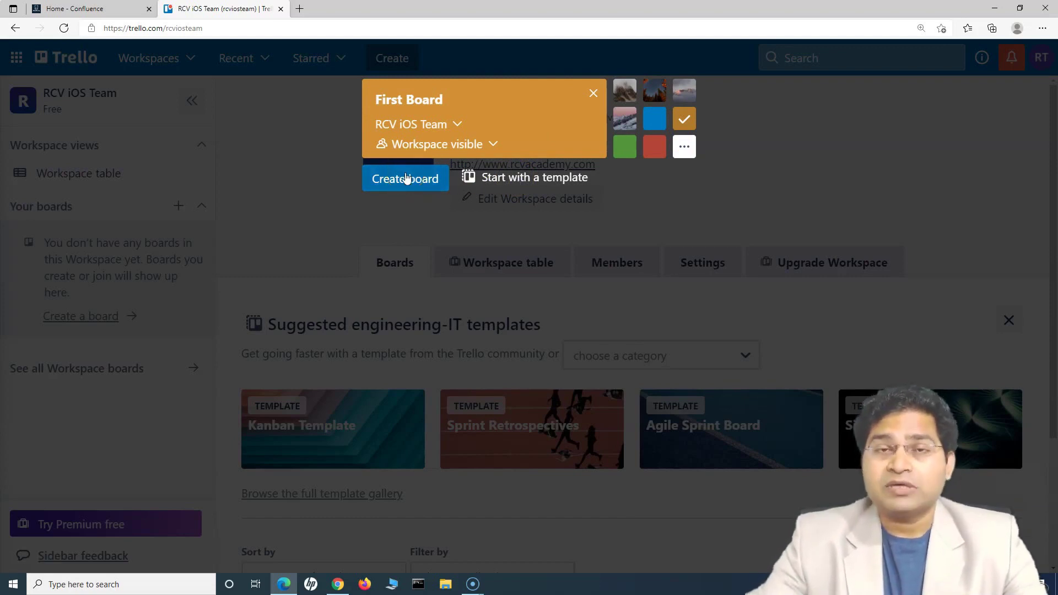
{"action": "left_click", "coordinate": [406, 178]}
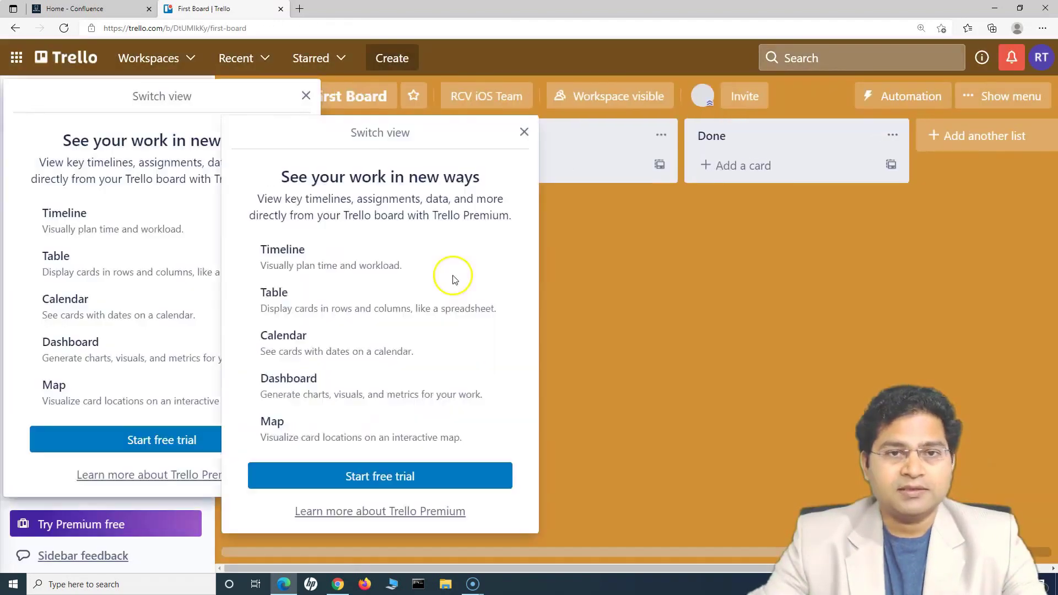
Dismiss the Switch view popup and rename the board to 'iOS Documentation Project'
{"action": "left_click", "coordinate": [524, 133]}
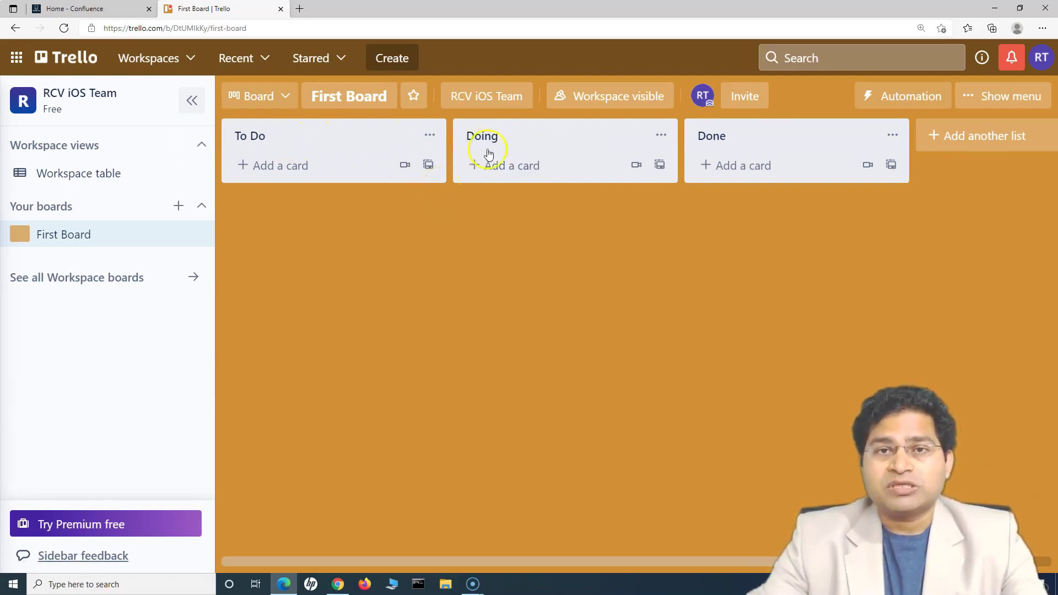
{"action": "left_click", "coordinate": [347, 98]}
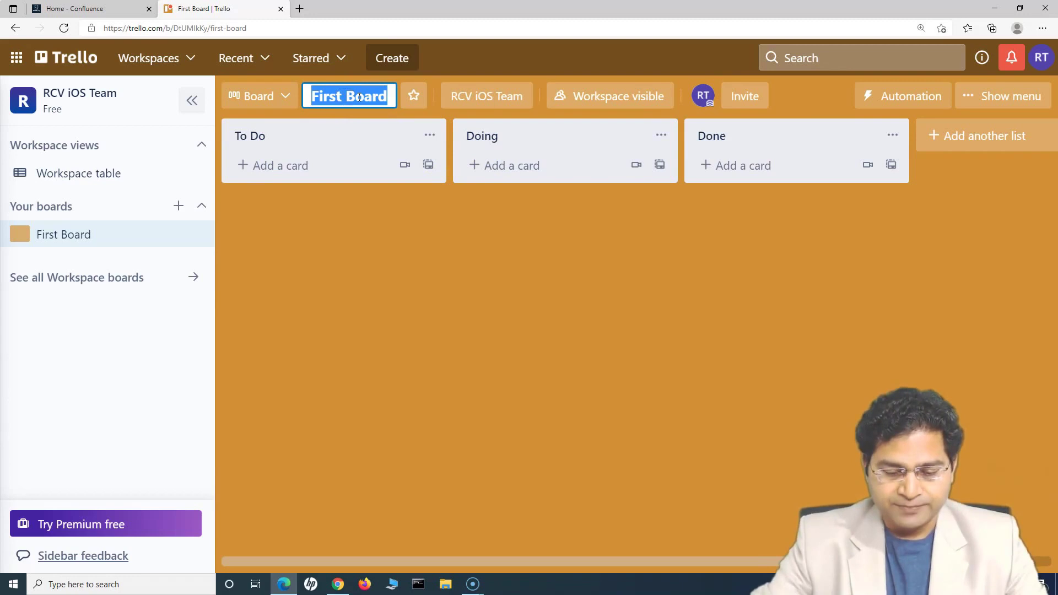
{"action": "type", "text": "iOS Documentation Project"}
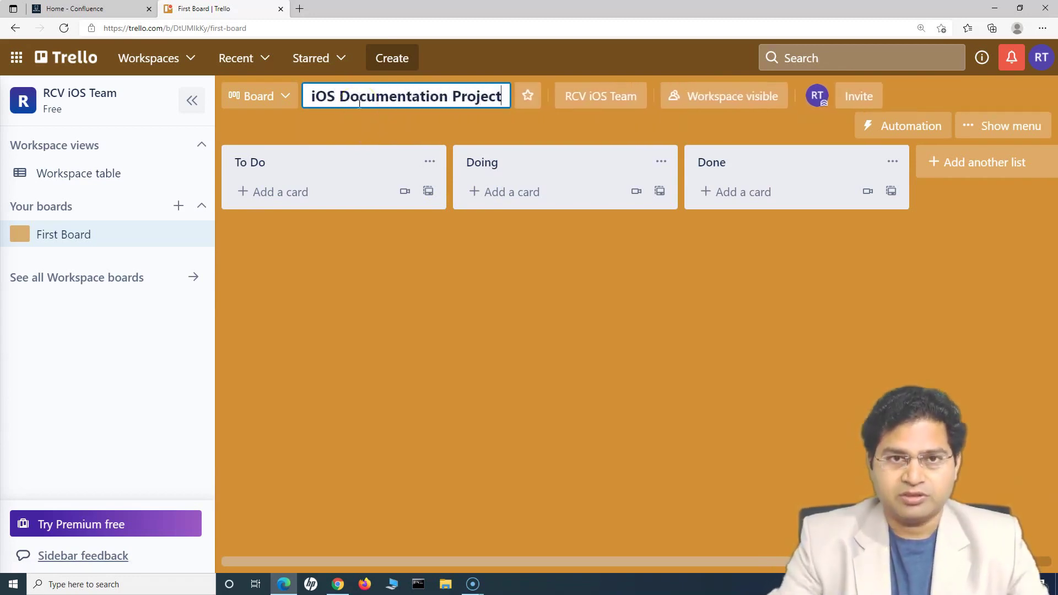
{"action": "left_click", "coordinate": [360, 315]}
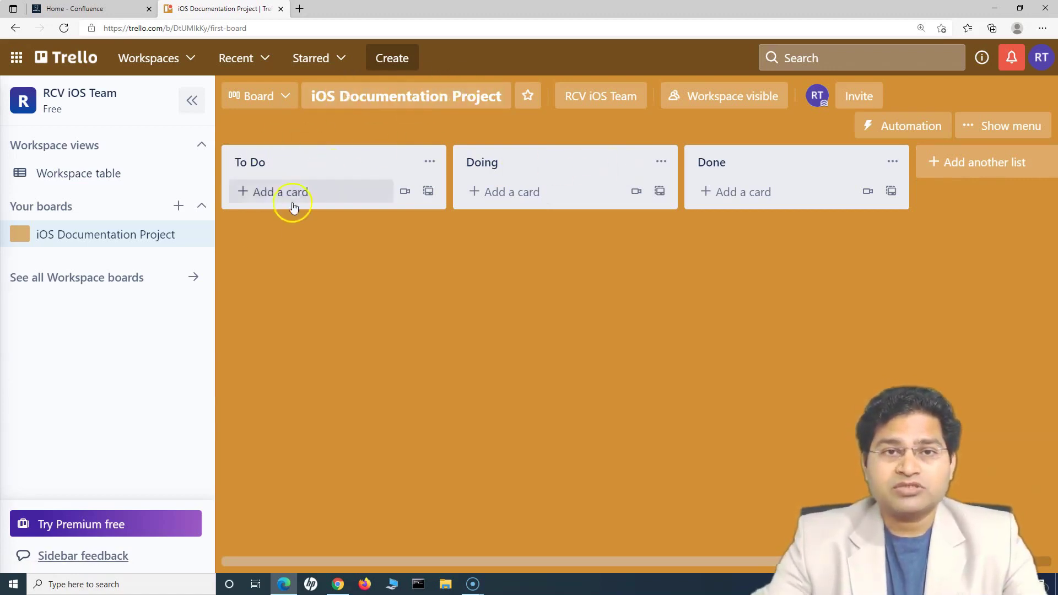
Add a 'Document KB for feature A' card to To Do and copy it
{"action": "left_click", "coordinate": [270, 197]}
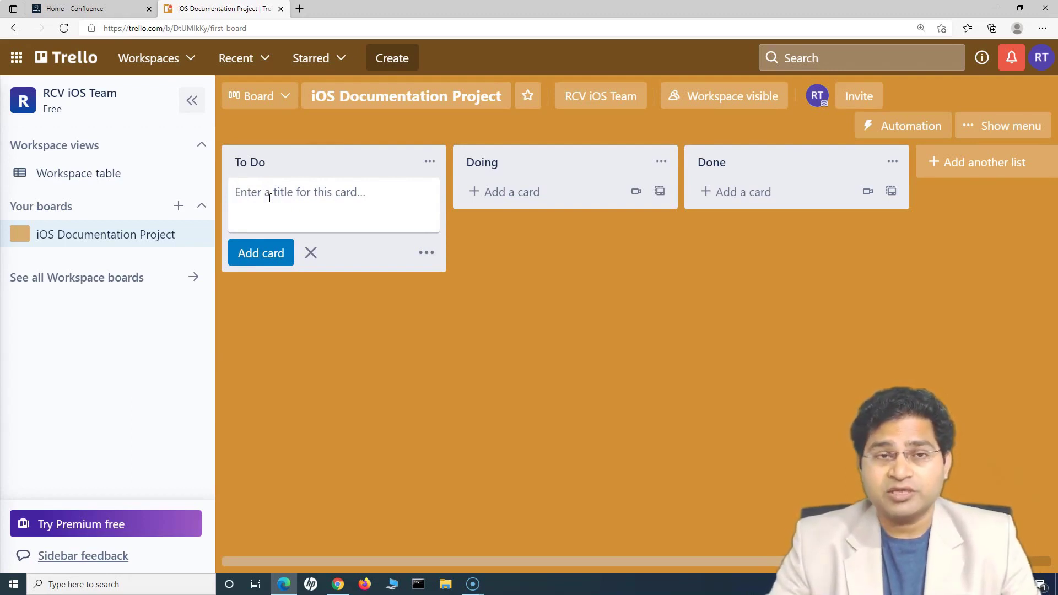
{"action": "left_click", "coordinate": [260, 198]}
{"action": "left_click", "coordinate": [262, 200]}
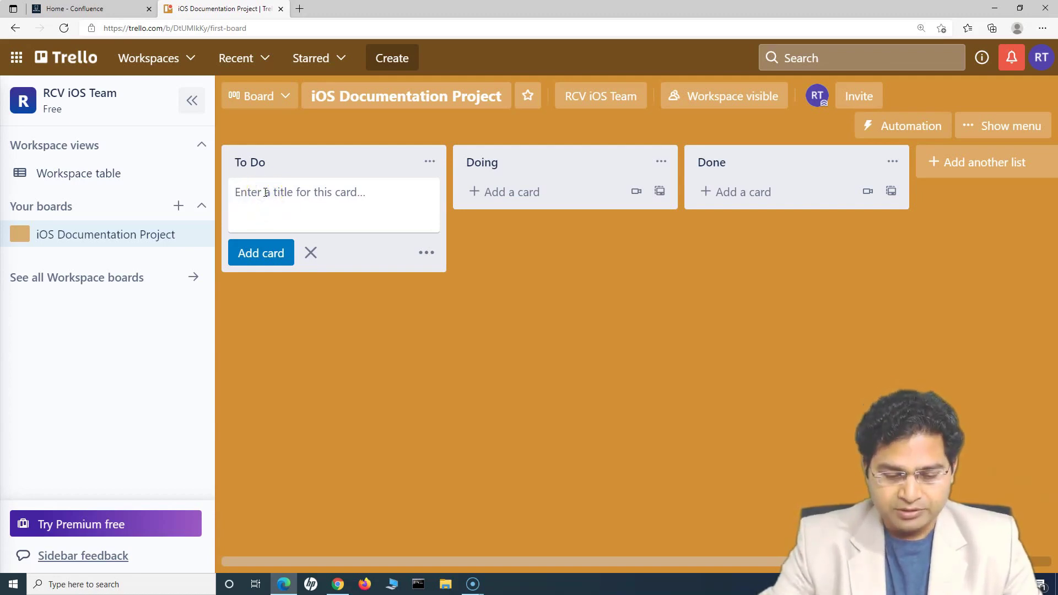
{"action": "left_click", "coordinate": [267, 194]}
{"action": "type", "text": "Document KB for feature A"}
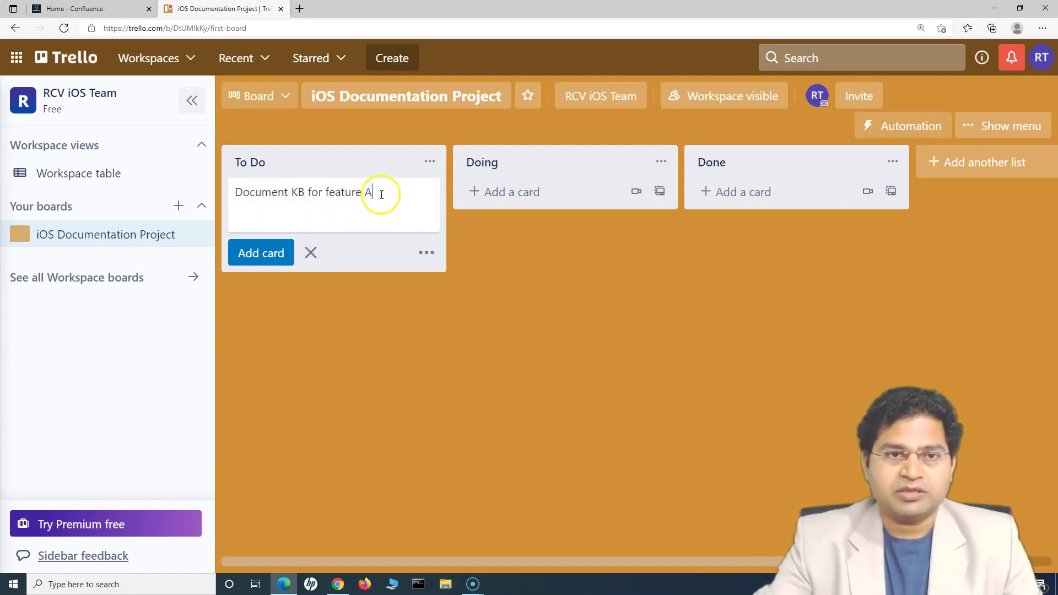
{"action": "left_click_drag", "start_coordinate": [378, 196], "coordinate": [212, 182]}
{"action": "key", "text": "Return"}
{"action": "key", "text": "ctrl+c"}
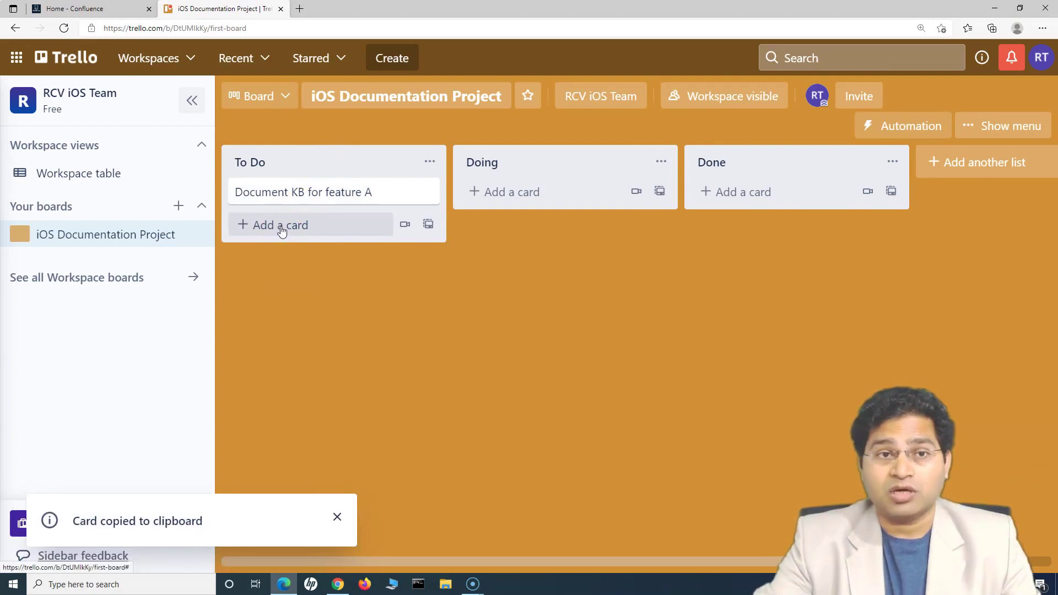
Paste the copied card into To Do as the feature B card
{"action": "left_click", "coordinate": [267, 227]}
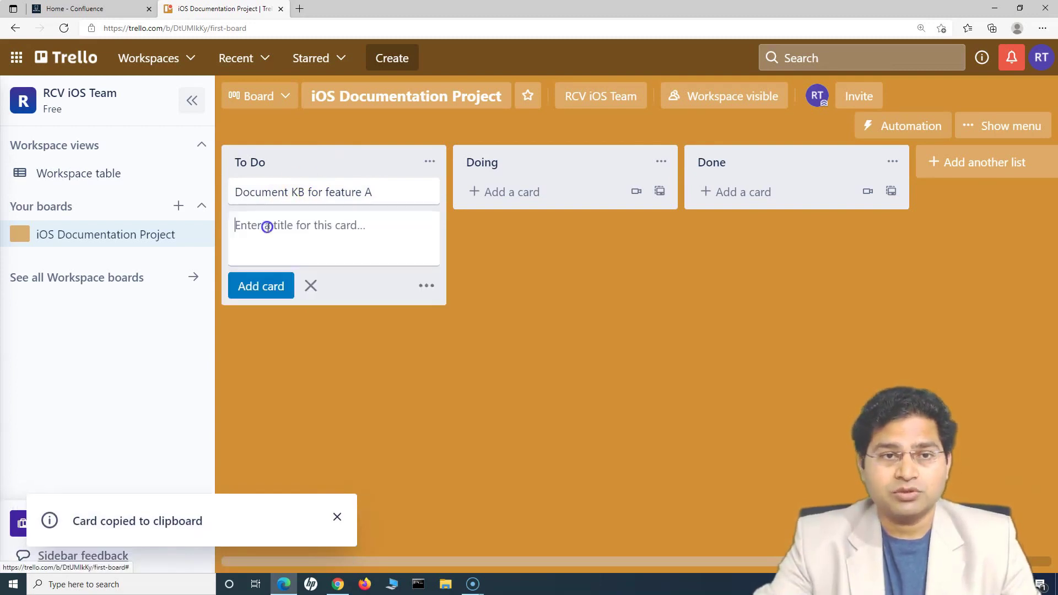
{"action": "key", "text": "ctrl+v"}
{"action": "triple_click", "coordinate": [361, 237]}
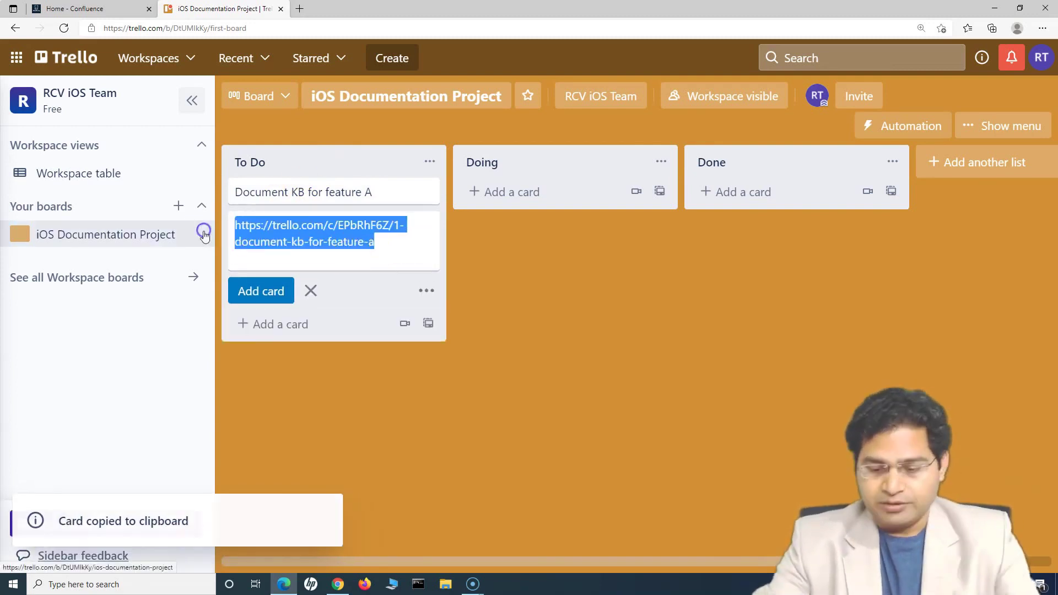
{"action": "key", "text": "Return"}
{"action": "left_click", "coordinate": [333, 195]}
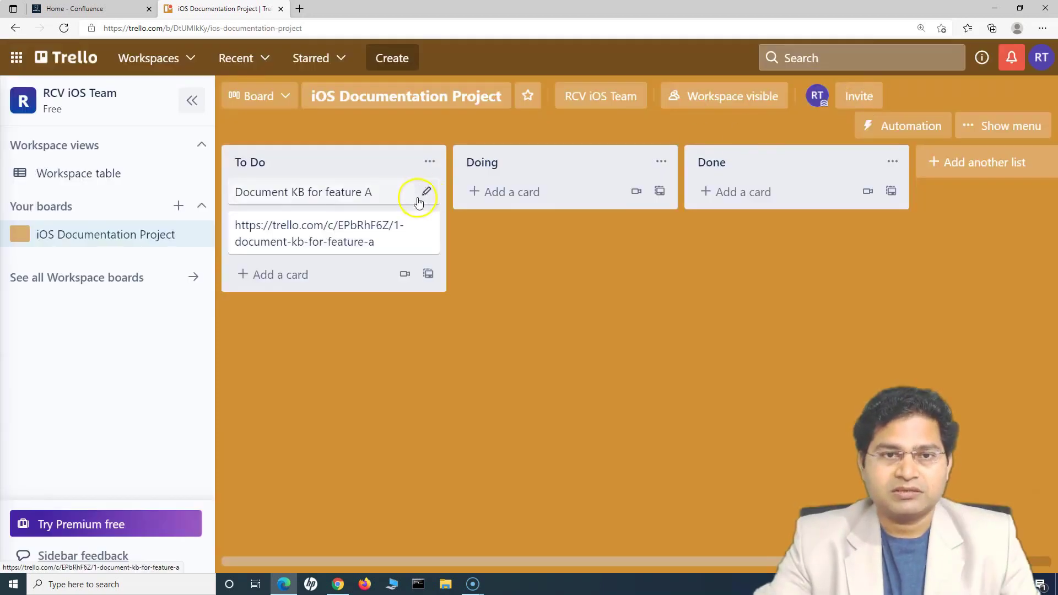
{"action": "left_click", "coordinate": [423, 194]}
{"action": "left_click", "coordinate": [607, 325]}
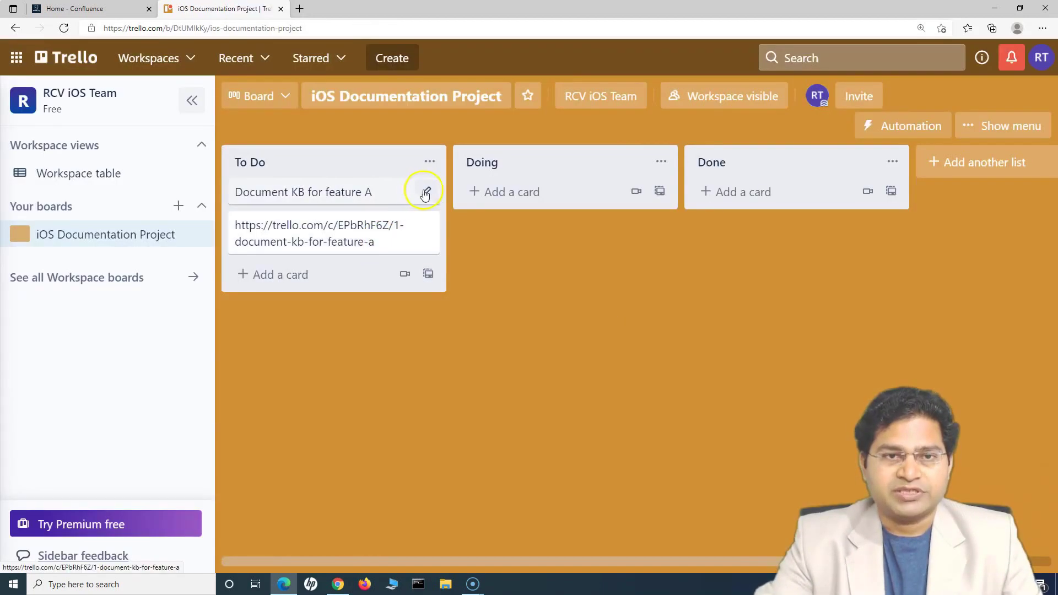
Add the 'Document KB for feature C' and 'feature D' cards to To Do
{"action": "left_click", "coordinate": [270, 274]}
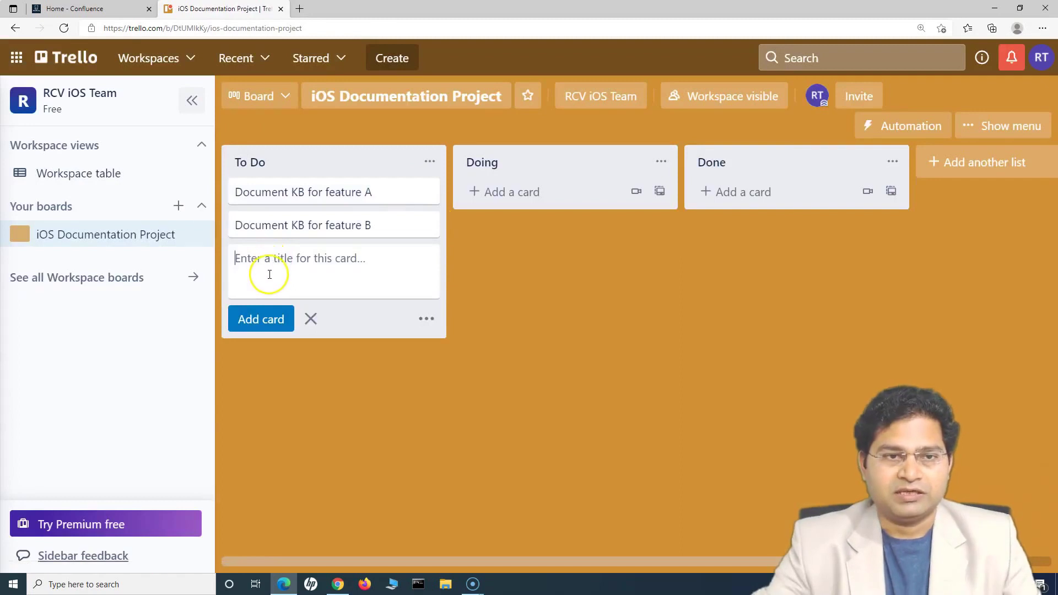
{"action": "key", "text": "ctrl+v"}
{"action": "key", "text": "Return"}
{"action": "key", "text": "ctrl+v"}
{"action": "key", "text": "Return"}
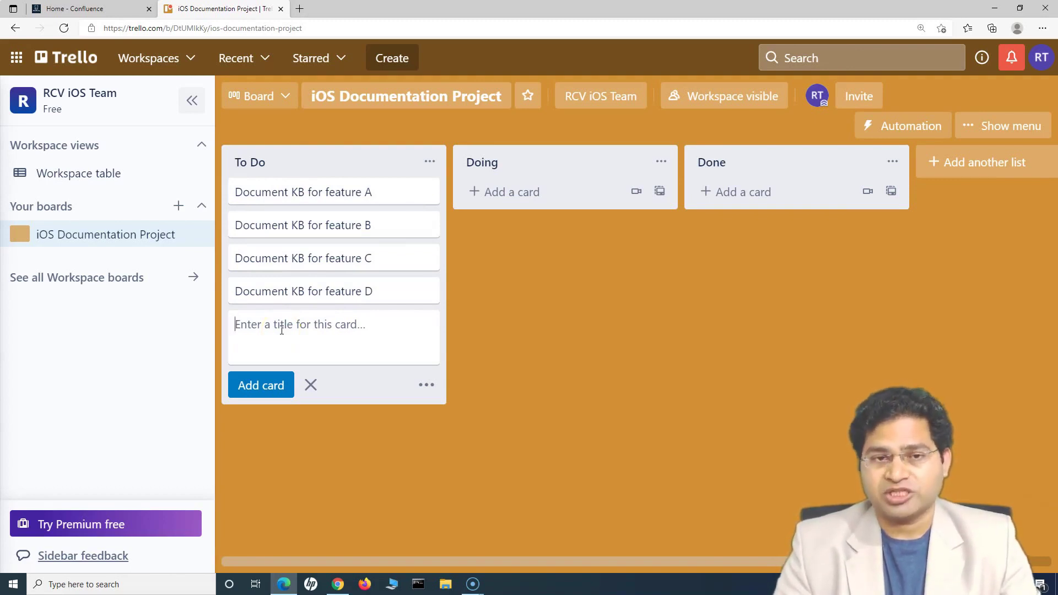
Open the feature A card and assign your own account to it
{"action": "left_click", "coordinate": [324, 196]}
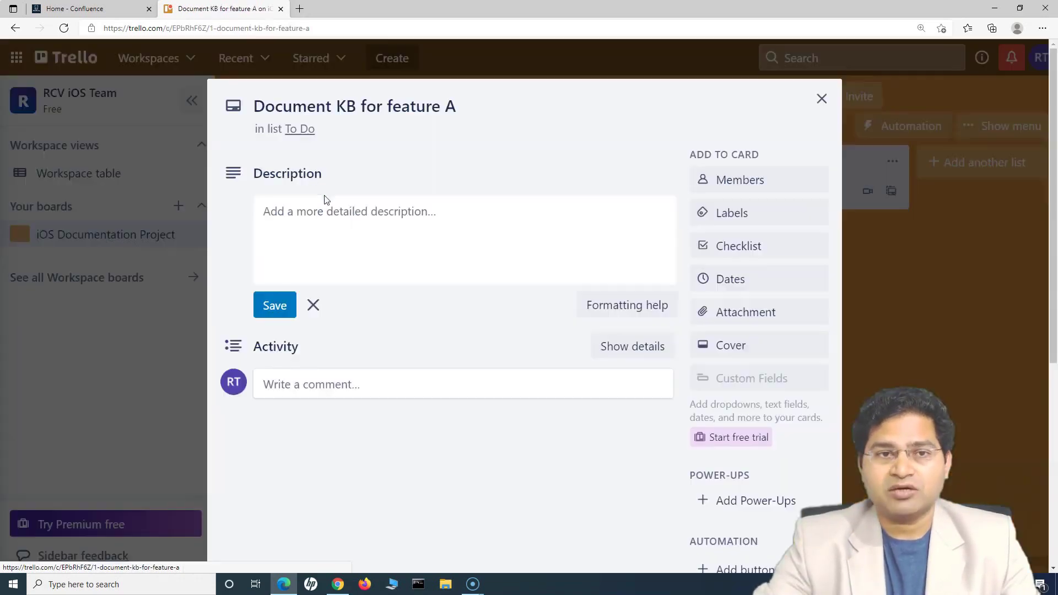
{"action": "left_click", "coordinate": [748, 192]}
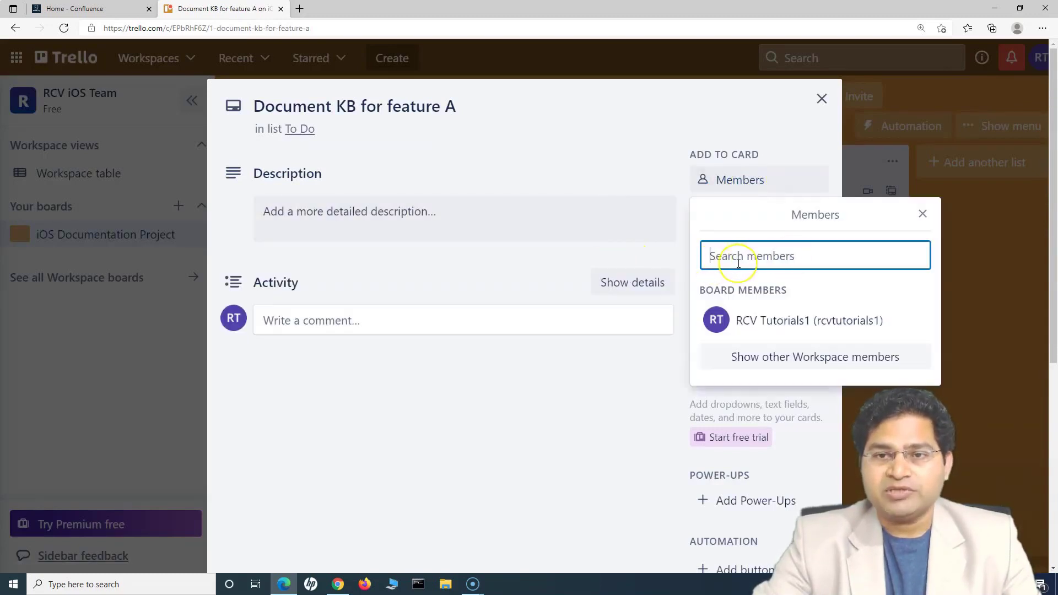
{"action": "left_click", "coordinate": [777, 319]}
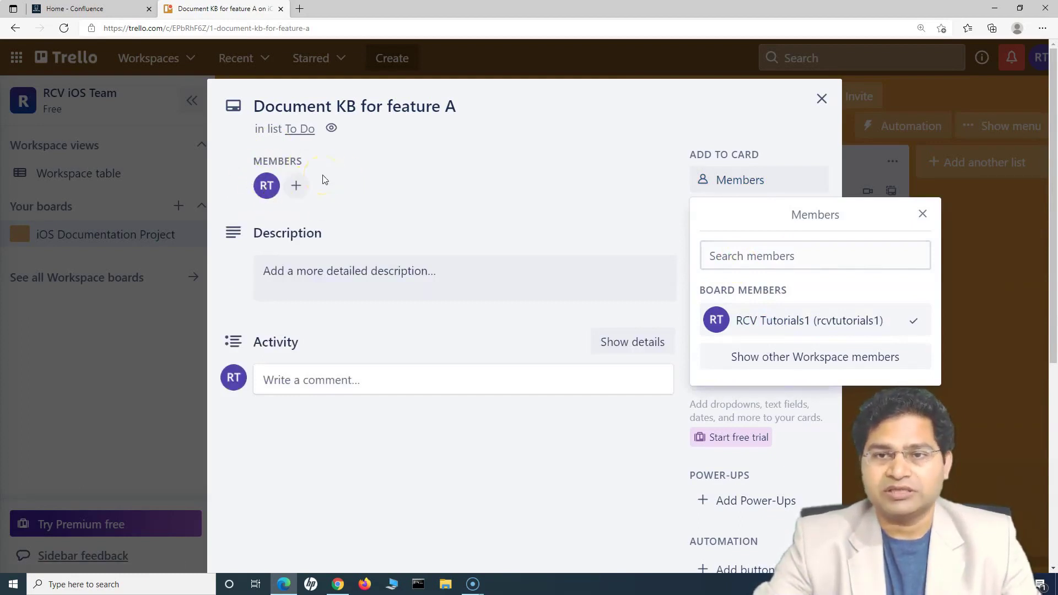
{"action": "left_click", "coordinate": [468, 181]}
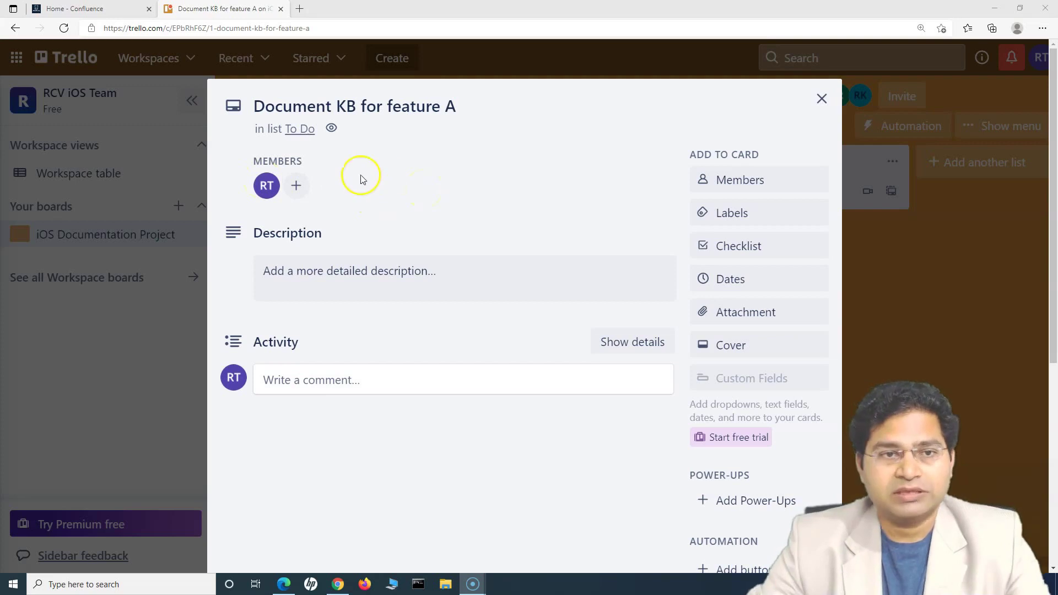
Add three other workspace members to the feature A card
{"action": "left_click", "coordinate": [296, 185]}
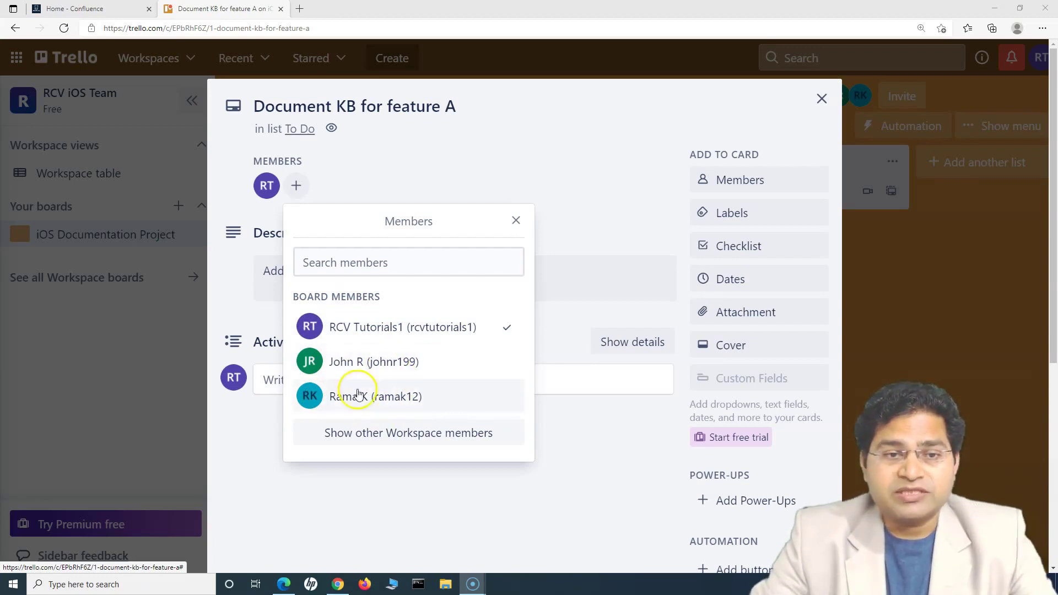
{"action": "left_click", "coordinate": [358, 435]}
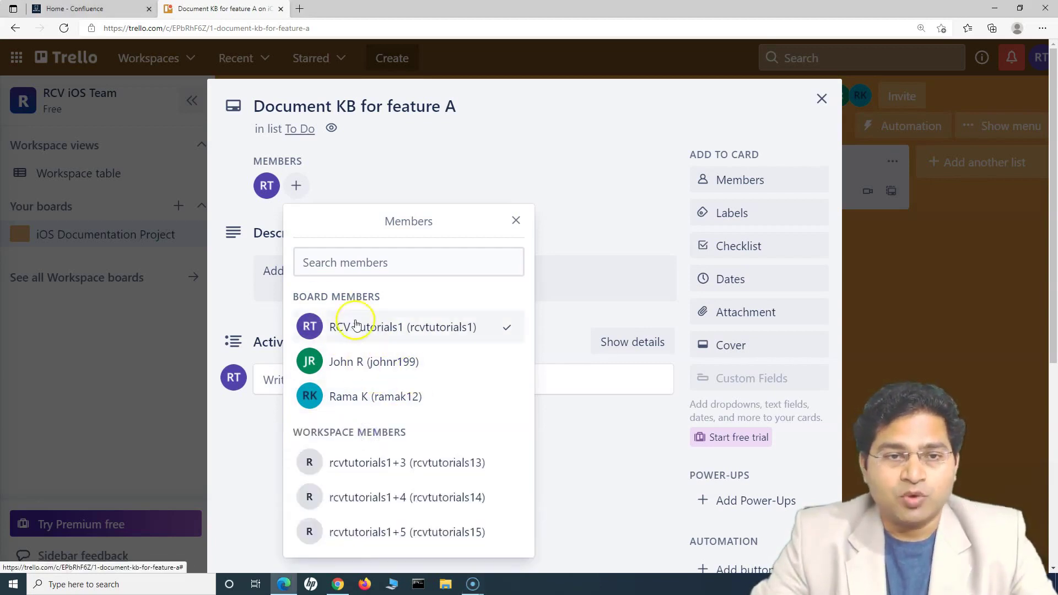
{"action": "left_click", "coordinate": [359, 466]}
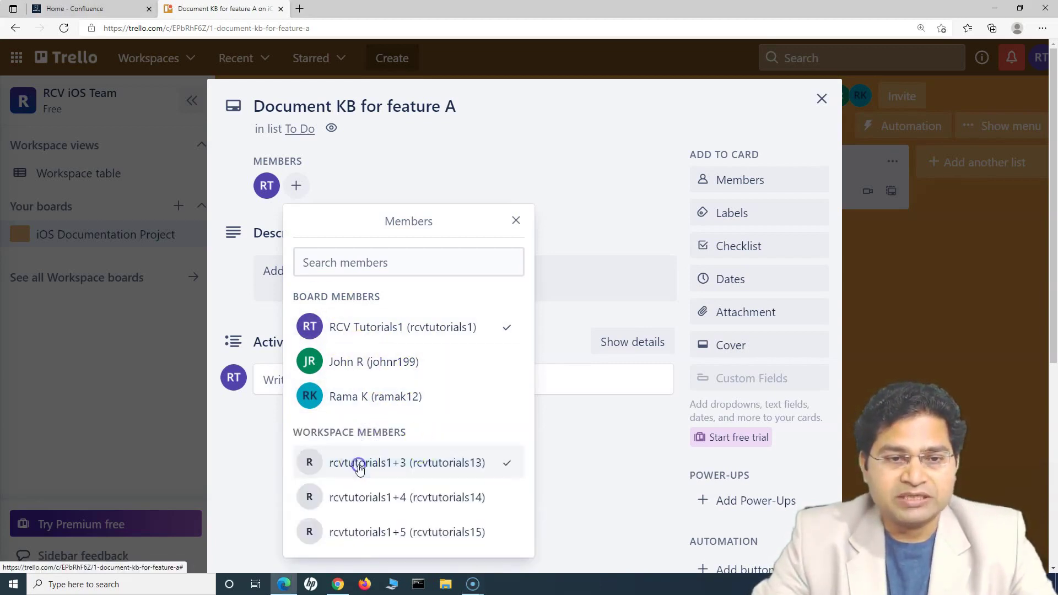
{"action": "left_click", "coordinate": [355, 497]}
{"action": "left_click", "coordinate": [380, 532]}
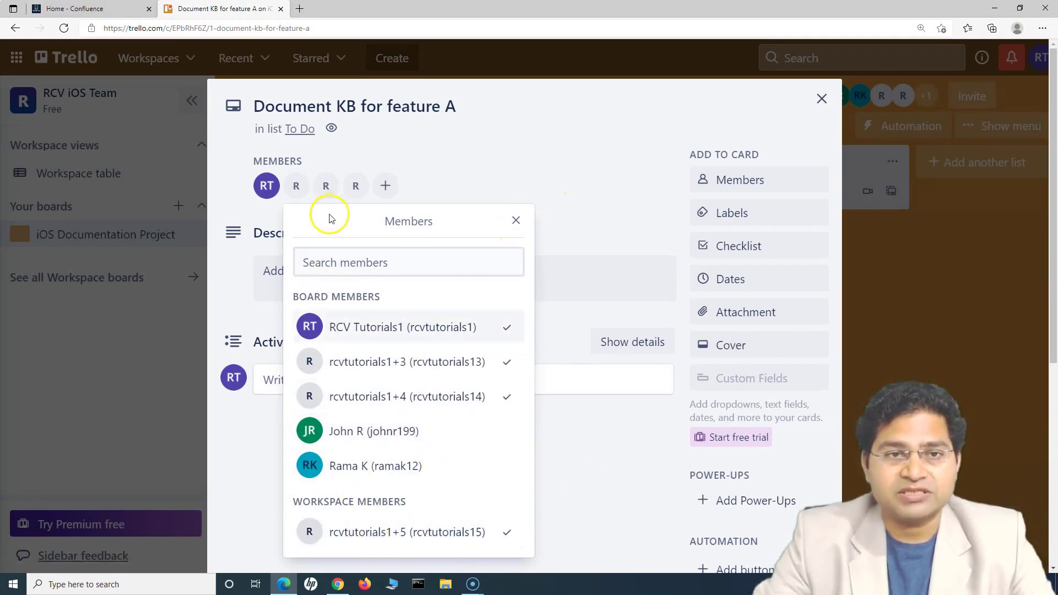
{"action": "left_click", "coordinate": [515, 220]}
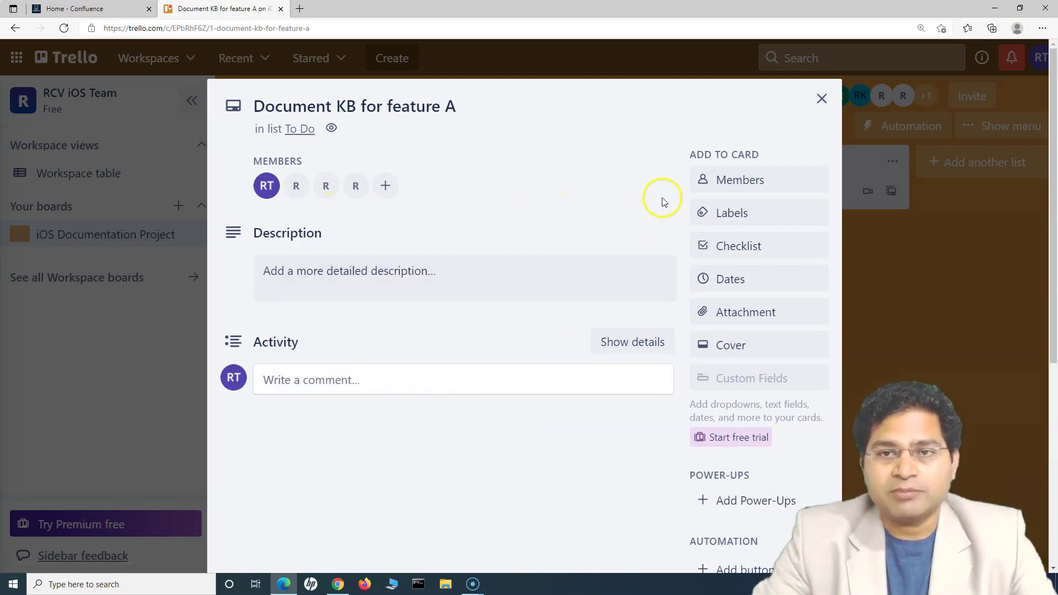
Remove the three extra members from the card, leaving only yourself
{"action": "left_click", "coordinate": [356, 187]}
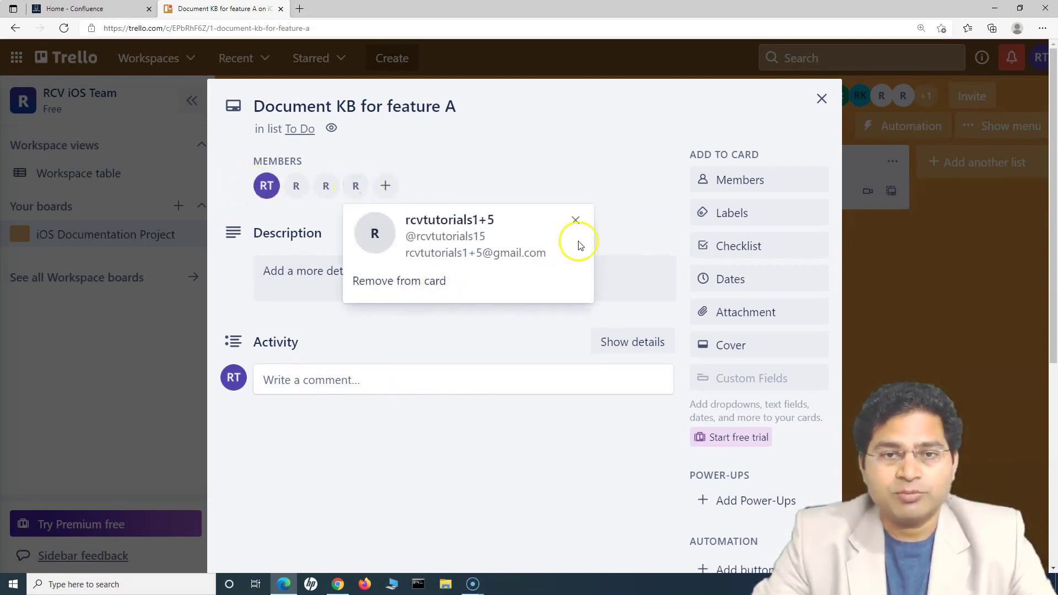
{"action": "left_click", "coordinate": [420, 282]}
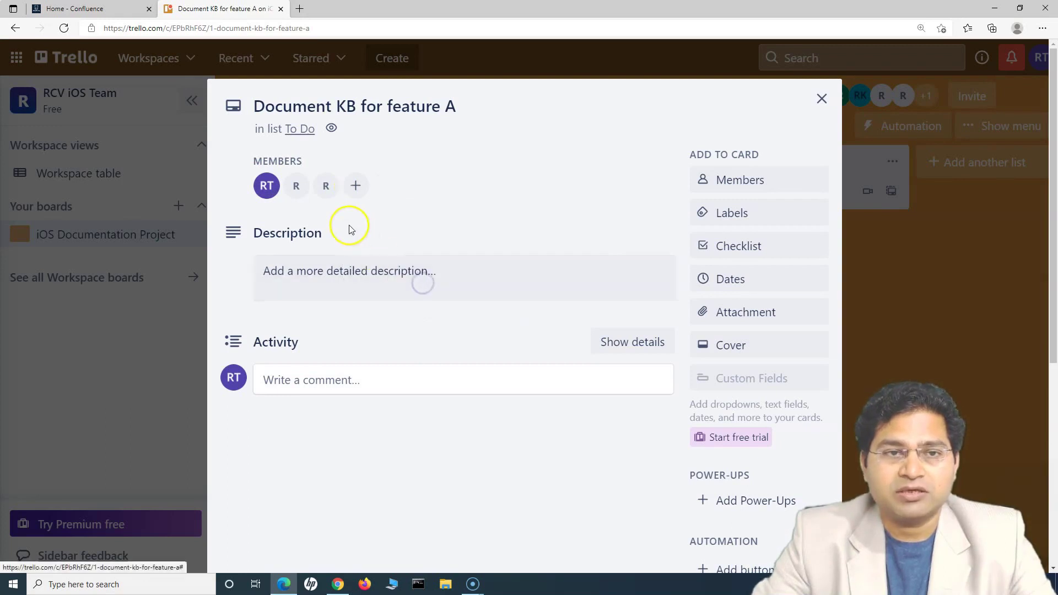
{"action": "left_click", "coordinate": [326, 188]}
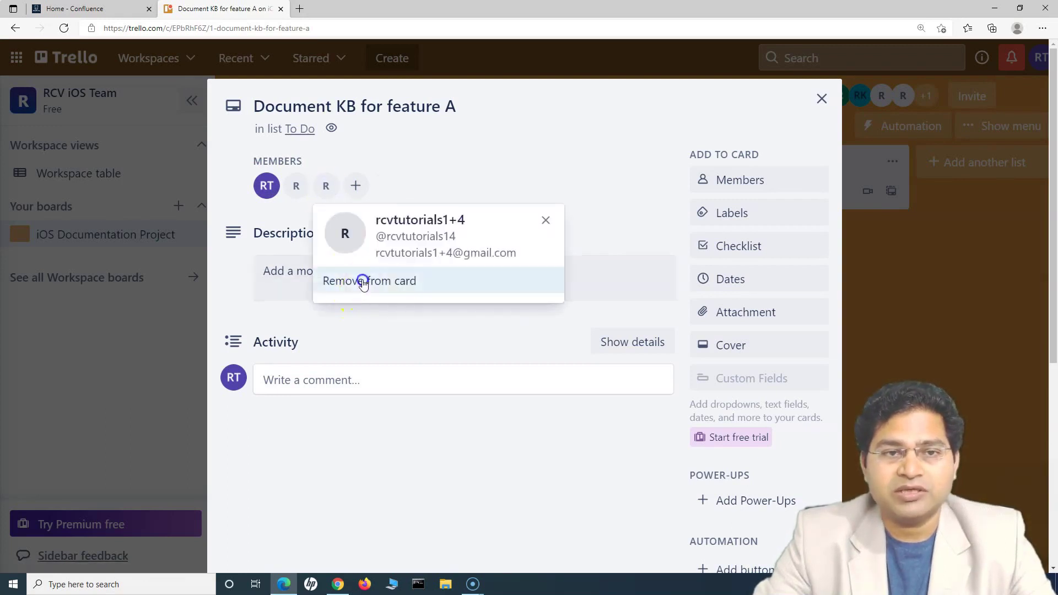
{"action": "left_click", "coordinate": [361, 279]}
{"action": "left_click", "coordinate": [292, 180]}
{"action": "left_click", "coordinate": [331, 275]}
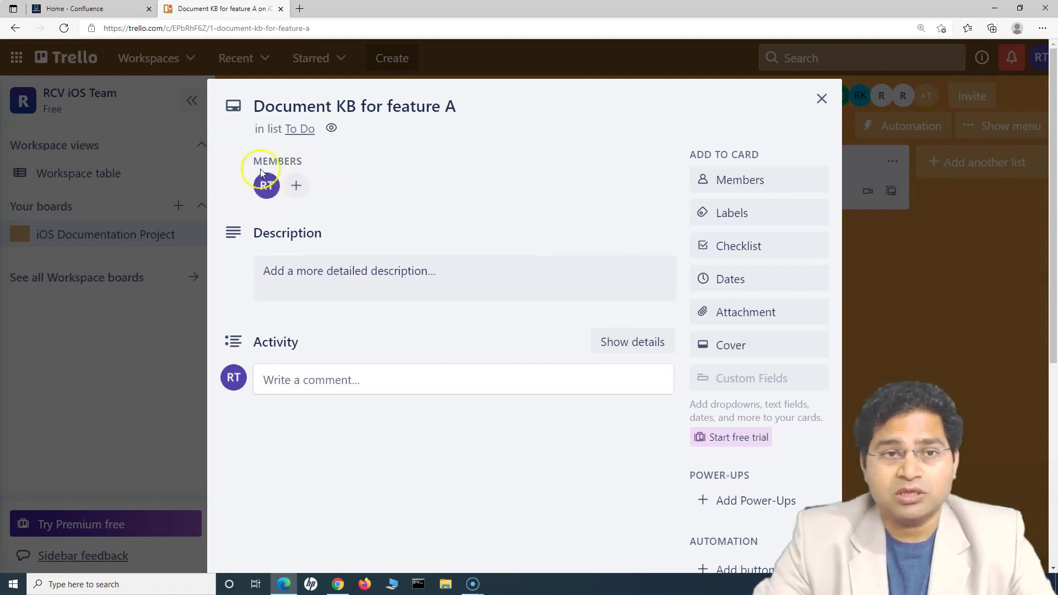
Set the feature A card description to 'Document the KB article and publish for review'
{"action": "scroll", "coordinate": [432, 401], "scroll_direction": "down", "scroll_amount": 1}
{"action": "scroll", "coordinate": [432, 401], "scroll_direction": "up", "scroll_amount": 1}
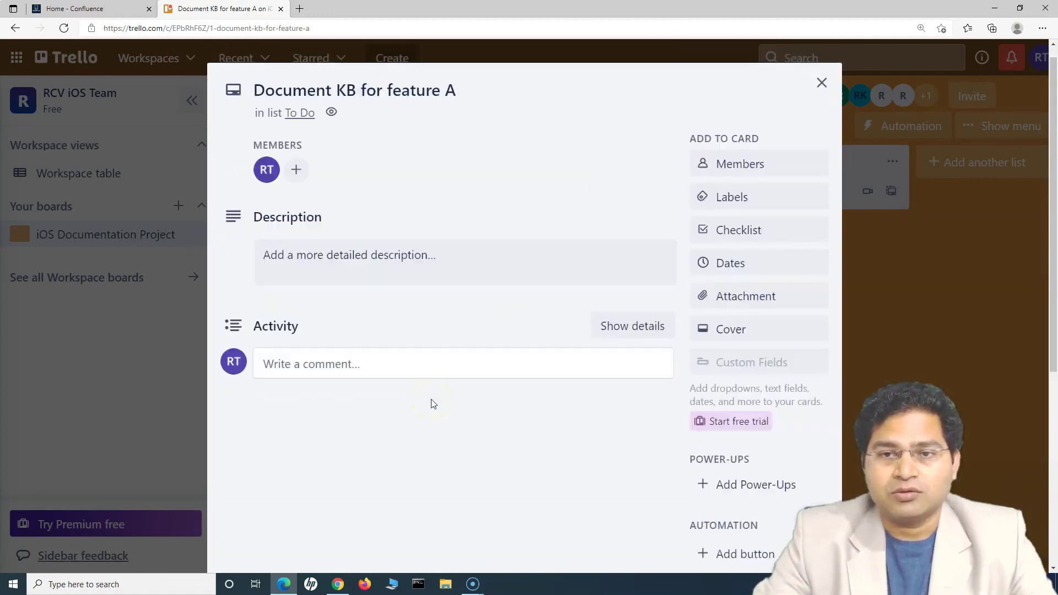
{"action": "left_click", "coordinate": [319, 278]}
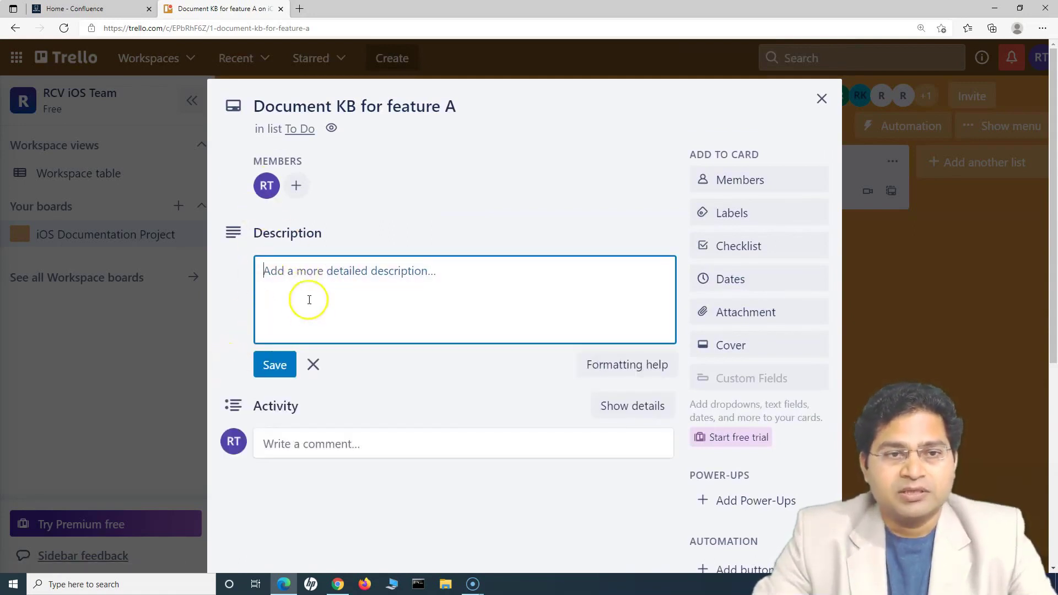
{"action": "left_click", "coordinate": [297, 273]}
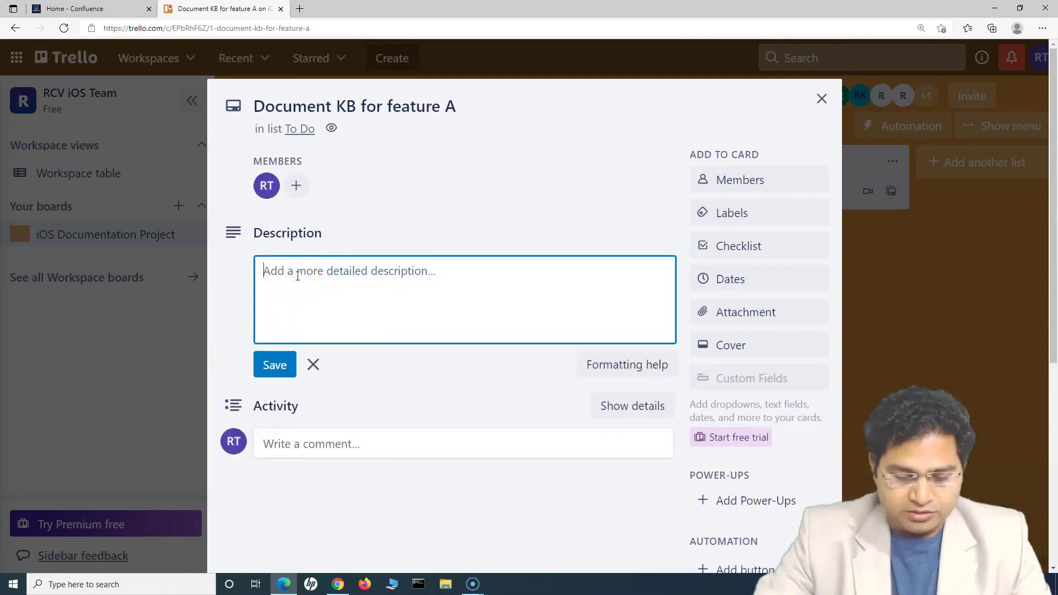
{"action": "type", "text": "Document the KB article and p"}
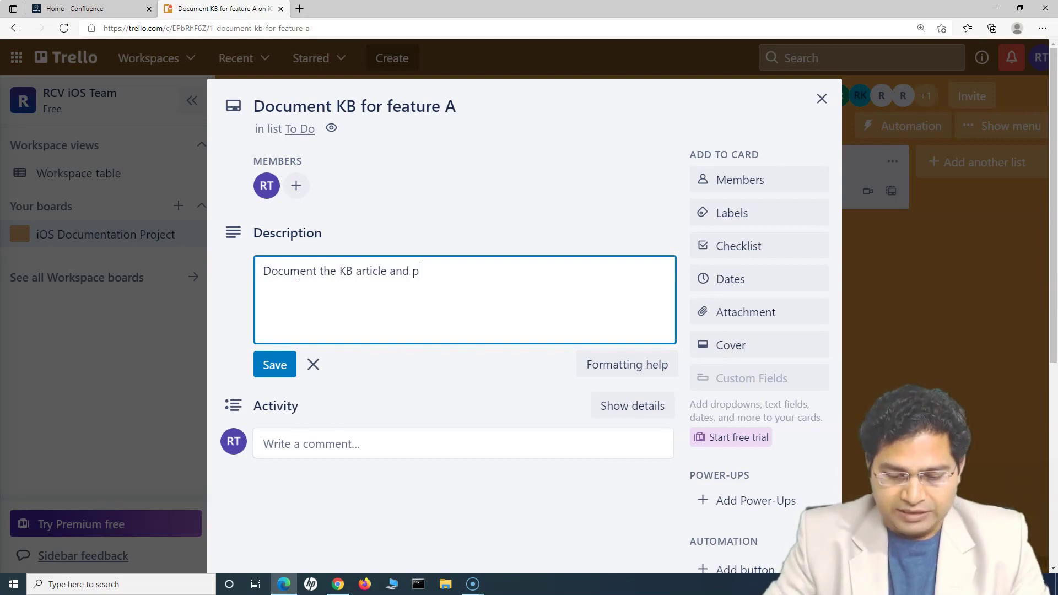
{"action": "type", "text": "lish for review"}
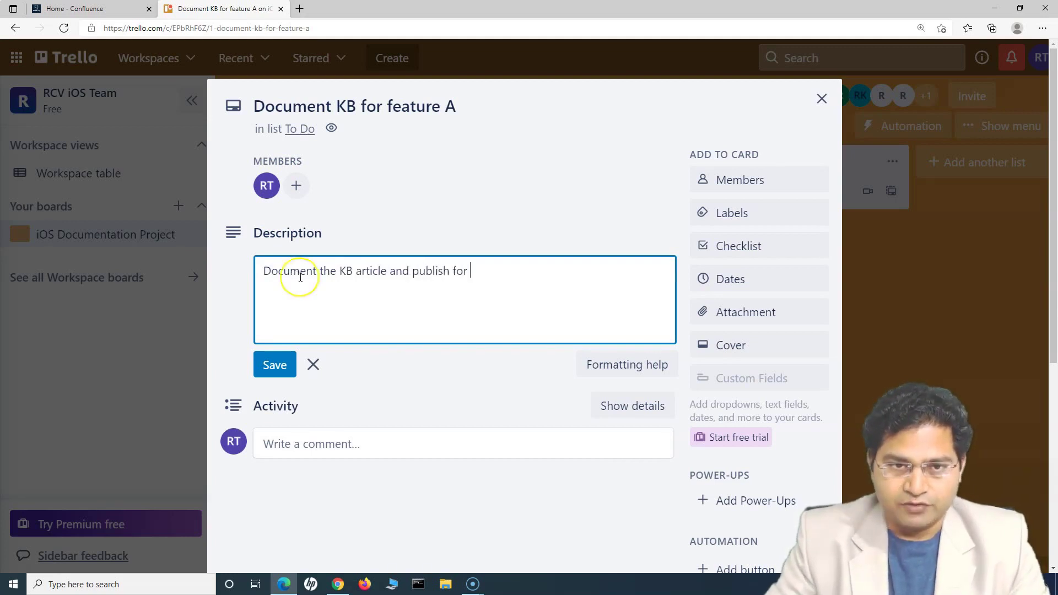
{"action": "left_click", "coordinate": [273, 365]}
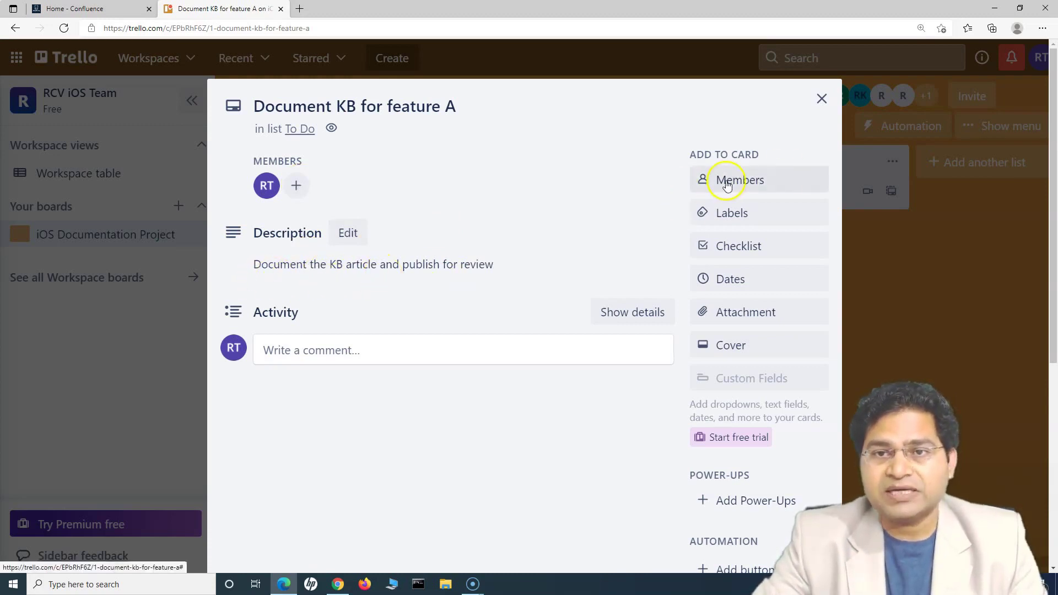
Apply the green label to the card and name it Documentation
{"action": "left_click", "coordinate": [741, 220]}
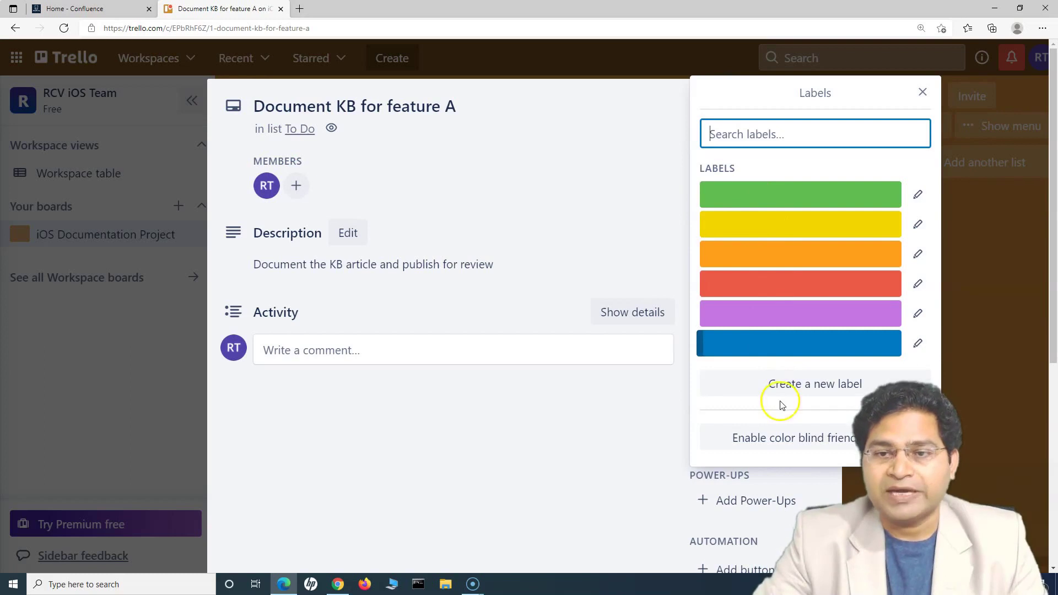
{"action": "left_click", "coordinate": [764, 195]}
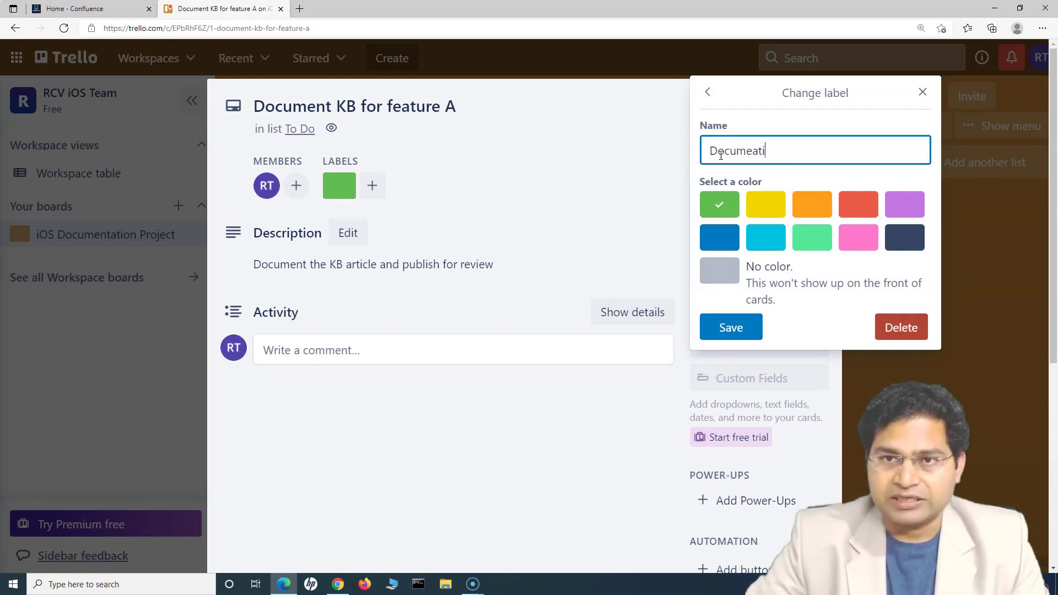
{"action": "key", "text": "Left"}
{"action": "key", "text": "Left"}
{"action": "key", "text": "Left"}
{"action": "key", "text": "Left"}
{"action": "key", "text": "Left"}
{"action": "type", "text": "t"}
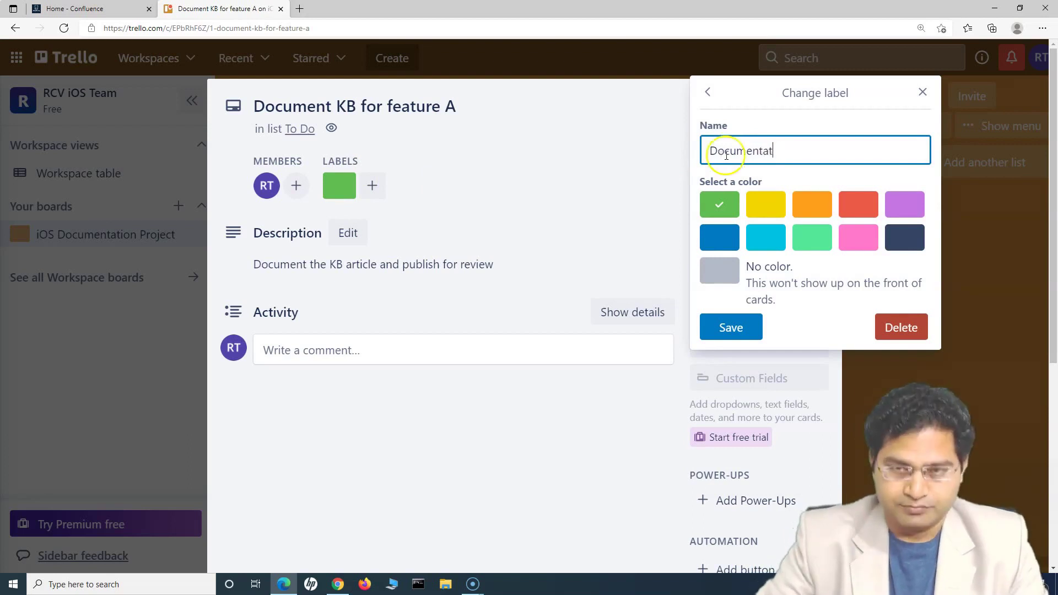
{"action": "left_click", "coordinate": [724, 325]}
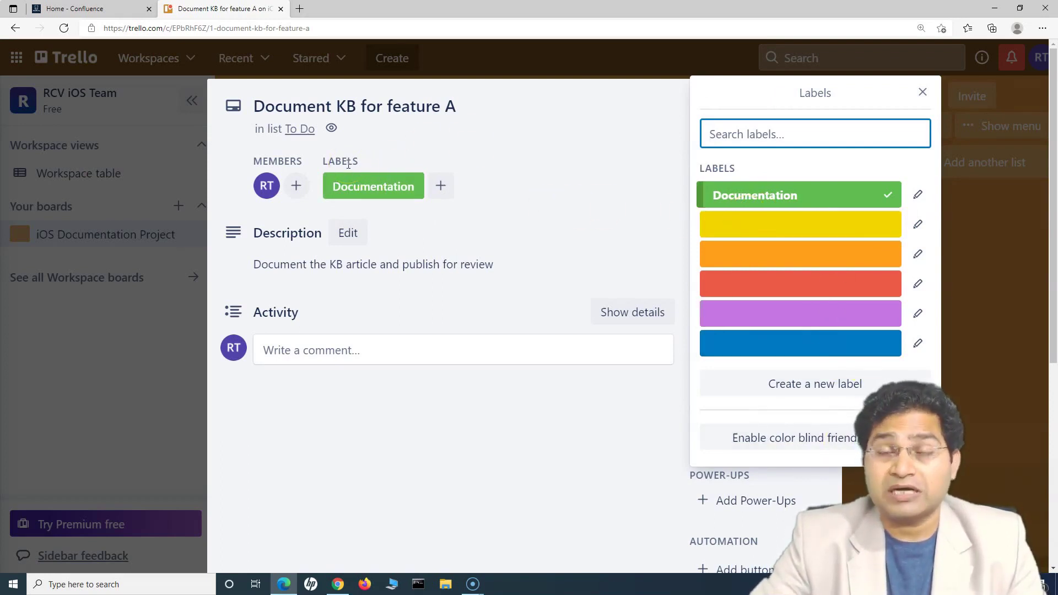
{"action": "left_click", "coordinate": [924, 92]}
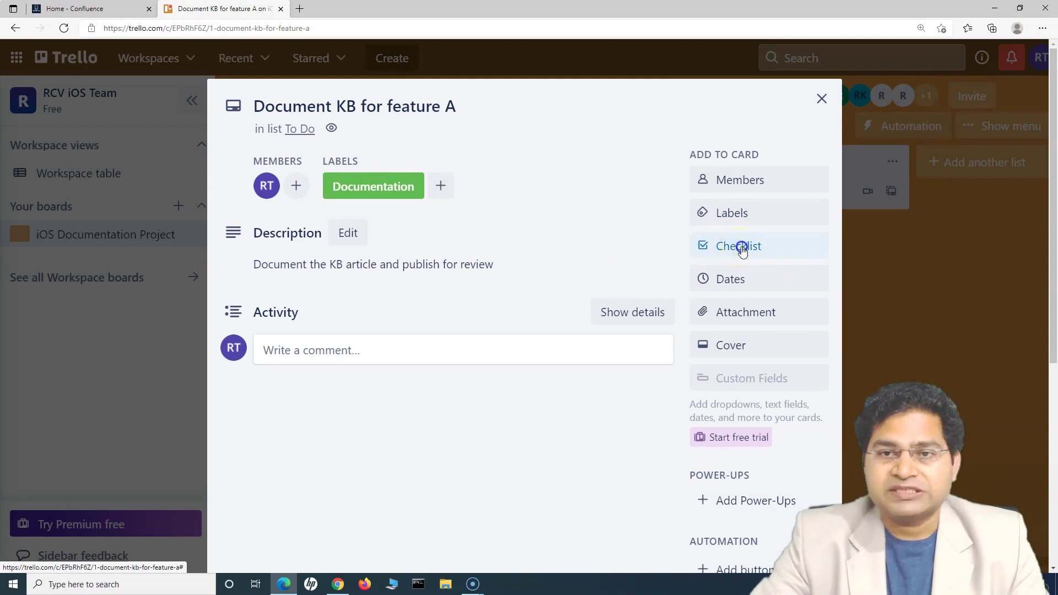
Add a checklist titled 'Tasks to be Completed' to the card
{"action": "left_click", "coordinate": [742, 249]}
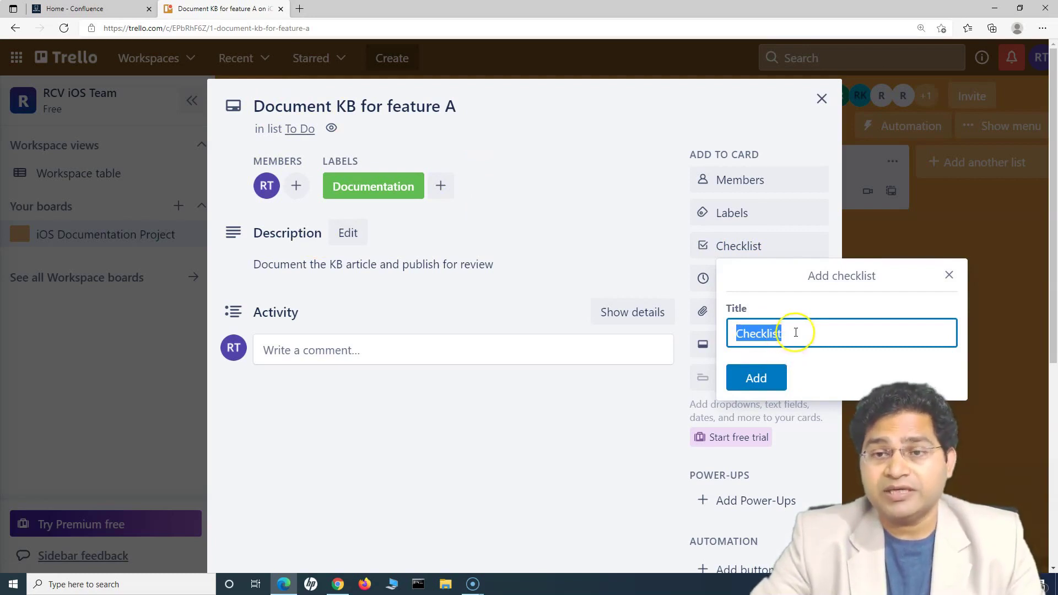
{"action": "type", "text": "Tasks to to Completed"}
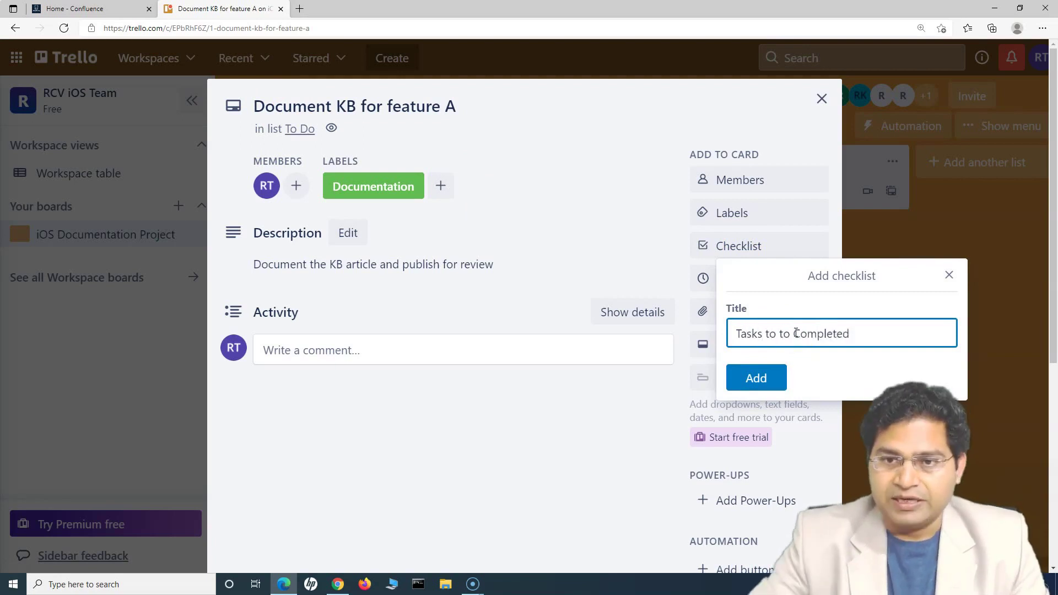
{"action": "double_click", "coordinate": [783, 334]}
{"action": "type", "text": "be"}
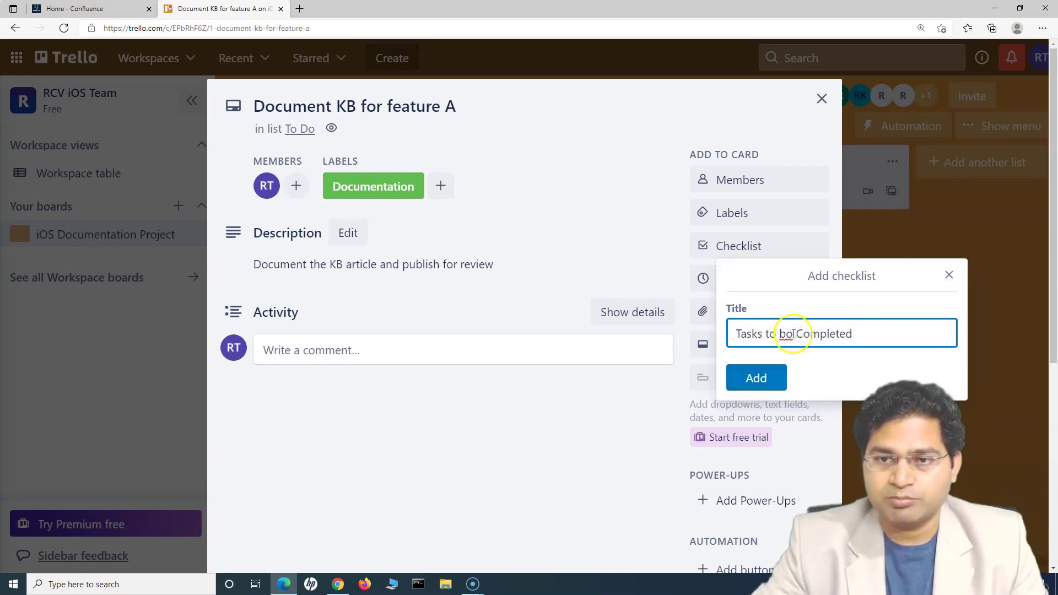
{"action": "key", "text": "Return"}
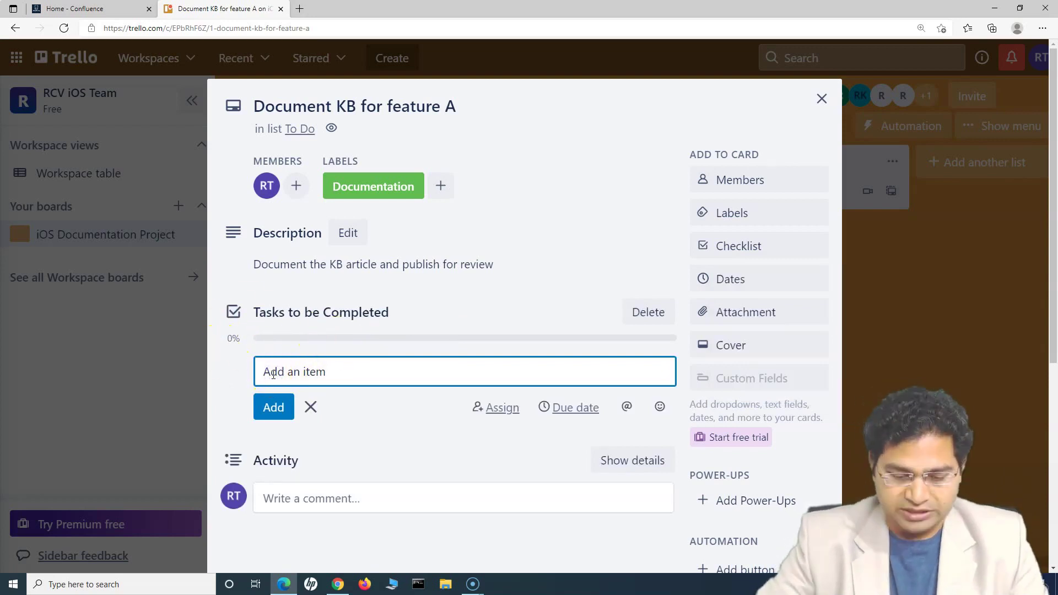
Add Task 1, Task 2, Task 3 and Task 4 to the checklist
{"action": "type", "text": "Task 1"}
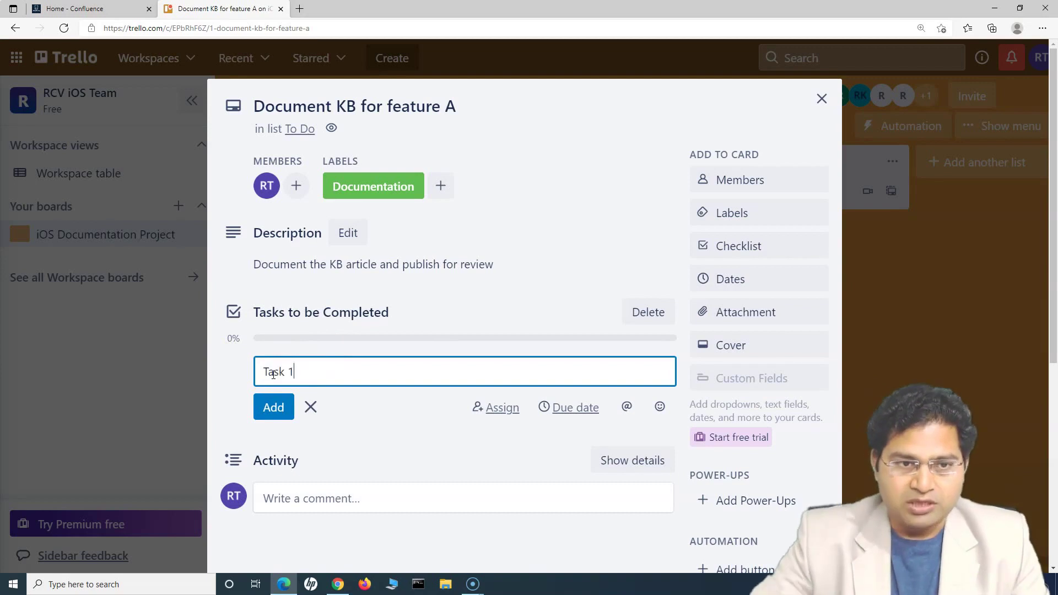
{"action": "left_click", "coordinate": [273, 406]}
{"action": "type", "text": "T"}
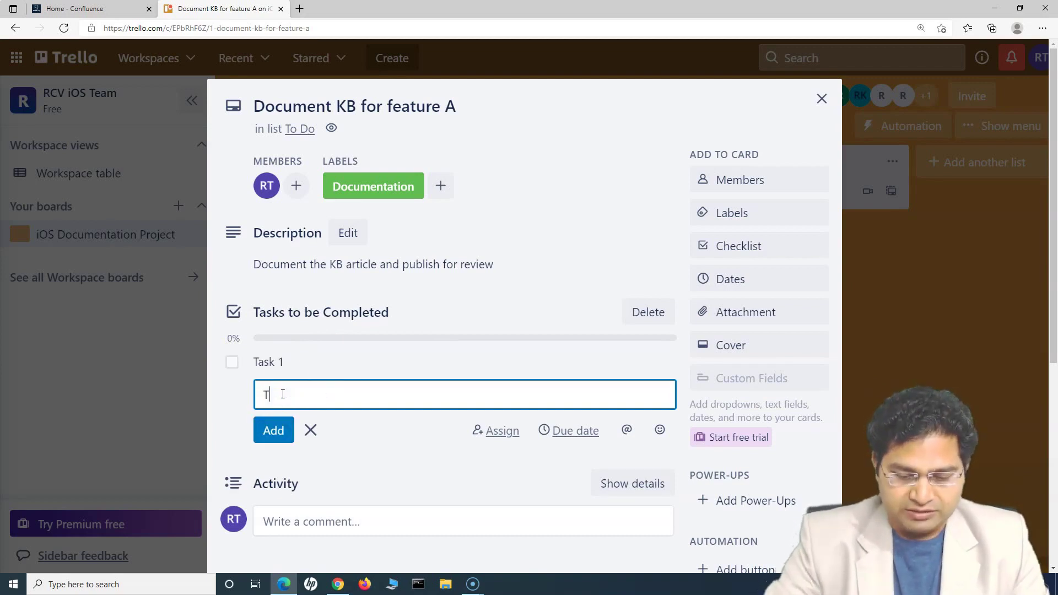
{"action": "type", "text": "ask 2"}
{"action": "key", "text": "Return"}
{"action": "type", "text": "Task 3"}
{"action": "key", "text": "Return"}
{"action": "type", "text": "Task 4"}
{"action": "key", "text": "Return"}
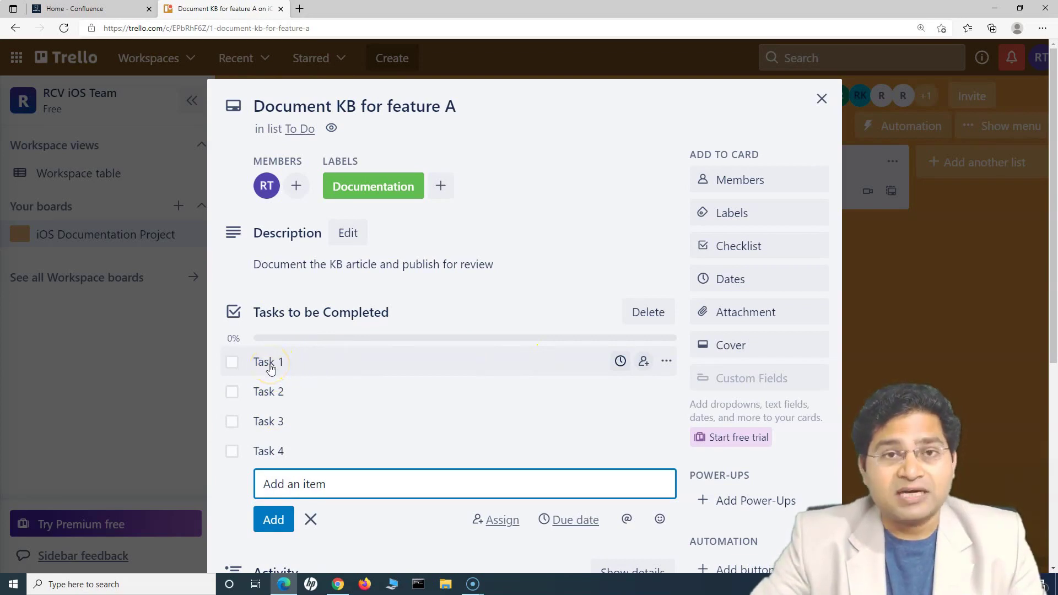
Try assigning a member to Task 1, then dismiss the upgrade notice and add-item box
{"action": "left_click", "coordinate": [643, 362]}
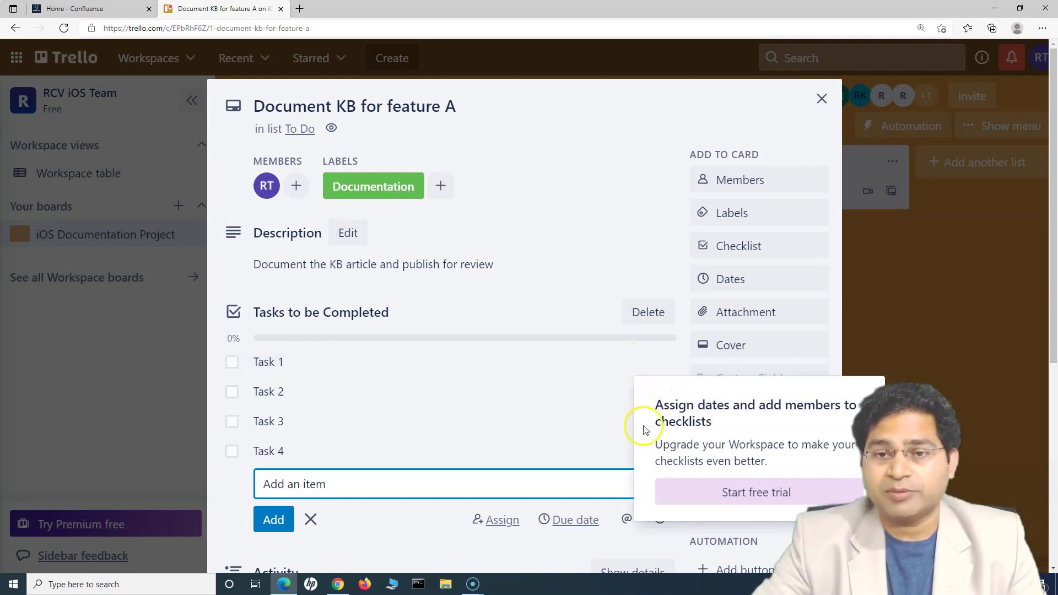
{"action": "left_click_drag", "start_coordinate": [706, 406], "coordinate": [716, 424]}
{"action": "left_click", "coordinate": [717, 424]}
{"action": "left_click_drag", "start_coordinate": [774, 461], "coordinate": [732, 444]}
{"action": "left_click", "coordinate": [733, 444]}
{"action": "left_click_drag", "start_coordinate": [655, 421], "coordinate": [720, 444]}
{"action": "left_click", "coordinate": [701, 463]}
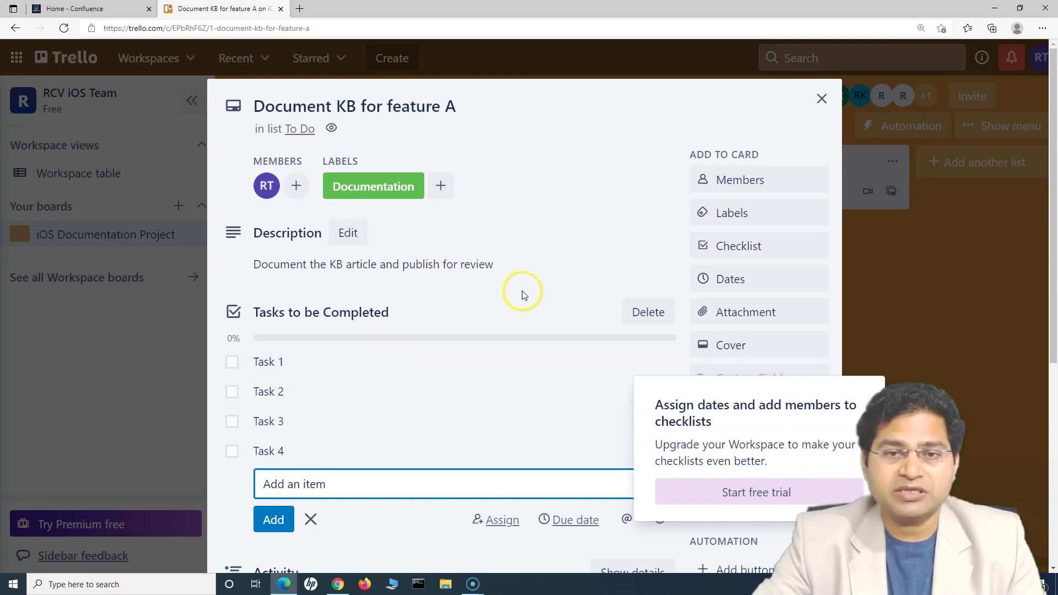
{"action": "left_click", "coordinate": [488, 380]}
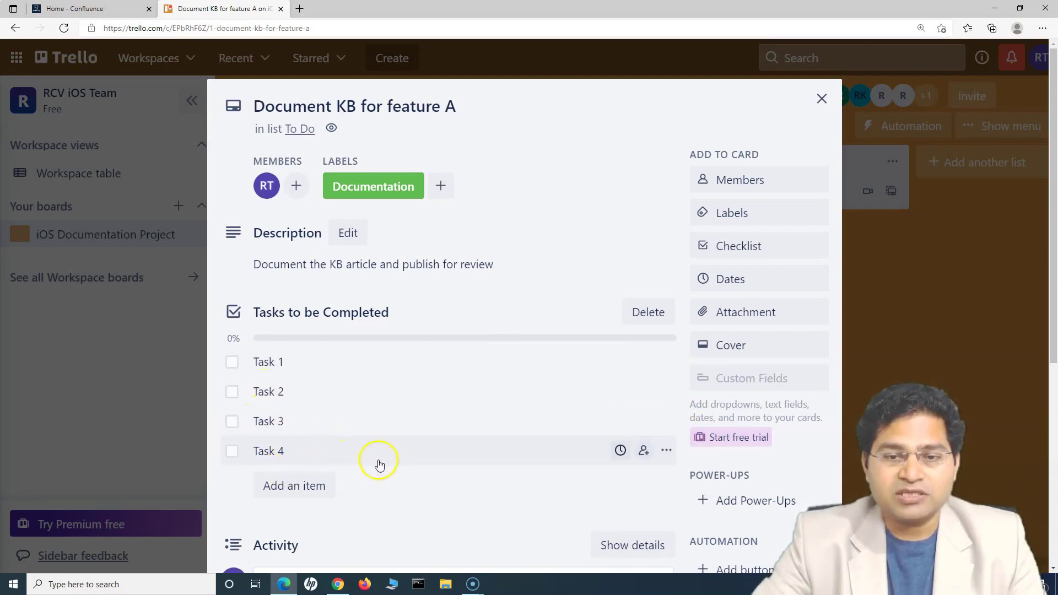
Tick Task 1 and Task 2 in the feature A checklist, reaching 50%
{"action": "scroll", "coordinate": [379, 464], "scroll_direction": "down", "scroll_amount": 1}
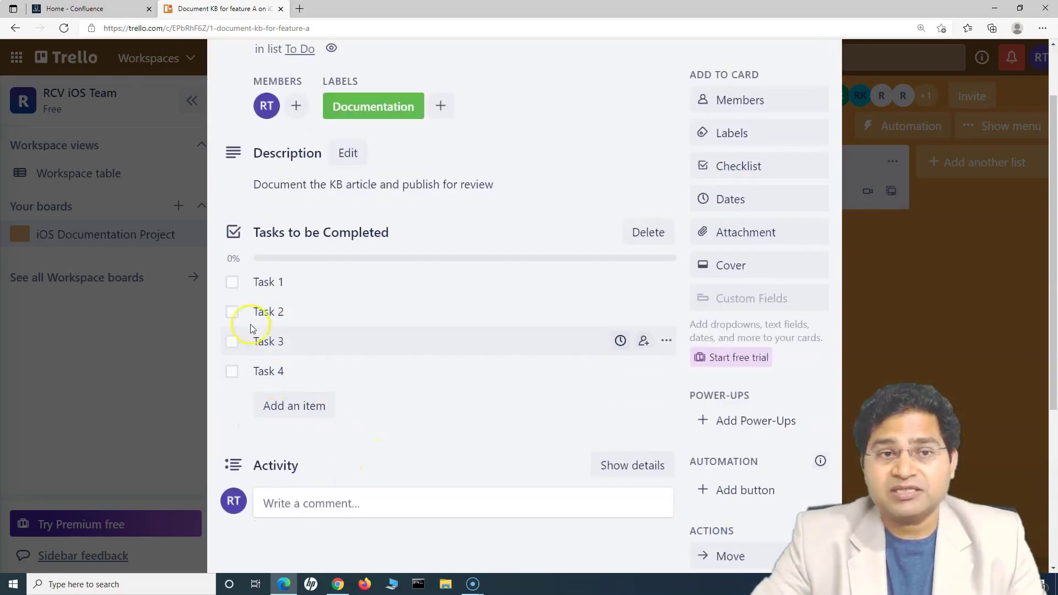
{"action": "scroll", "coordinate": [231, 290], "scroll_direction": "up", "scroll_amount": 1}
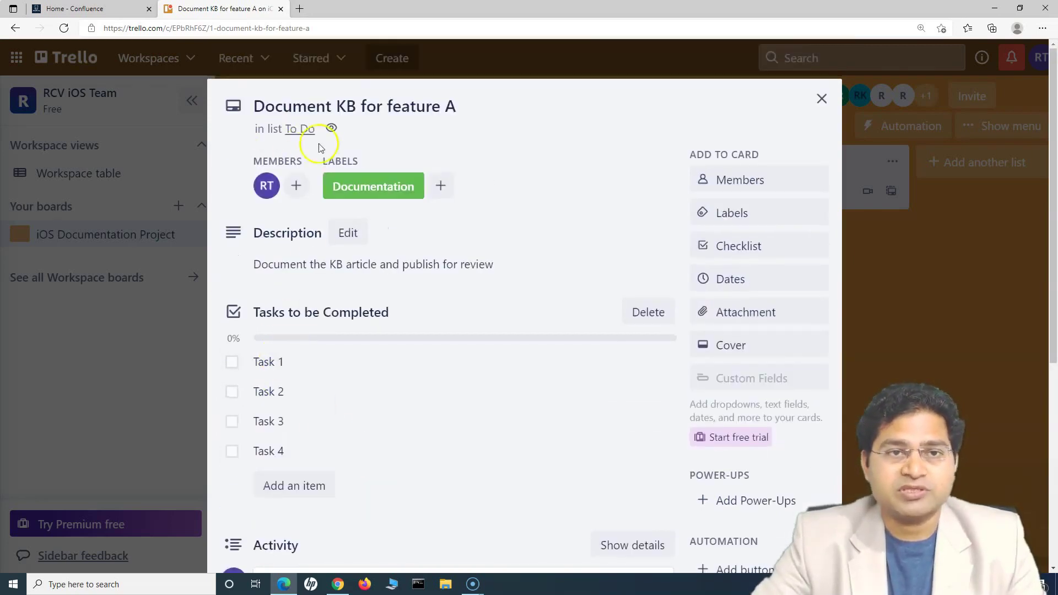
{"action": "left_click", "coordinate": [232, 362]}
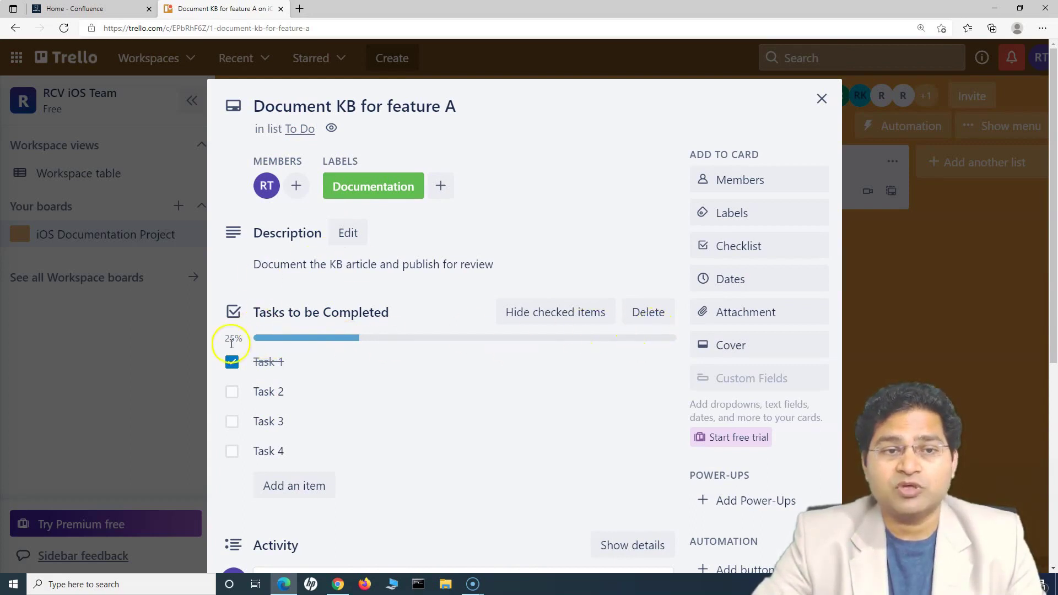
{"action": "left_click", "coordinate": [232, 392]}
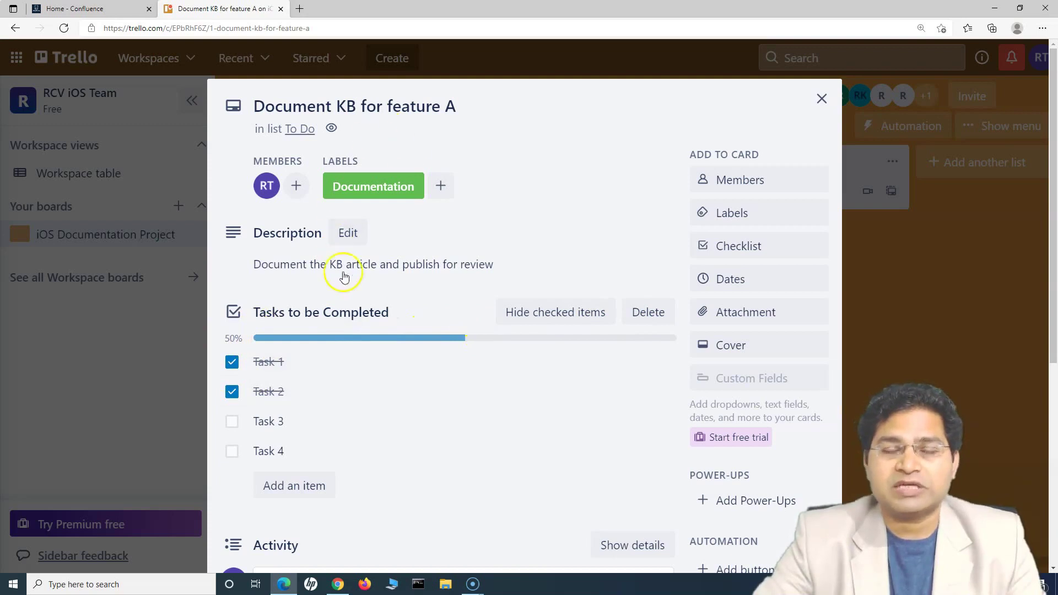
{"action": "scroll", "coordinate": [448, 392], "scroll_direction": "down", "scroll_amount": 3}
{"action": "scroll", "coordinate": [330, 397], "scroll_direction": "up", "scroll_amount": 3}
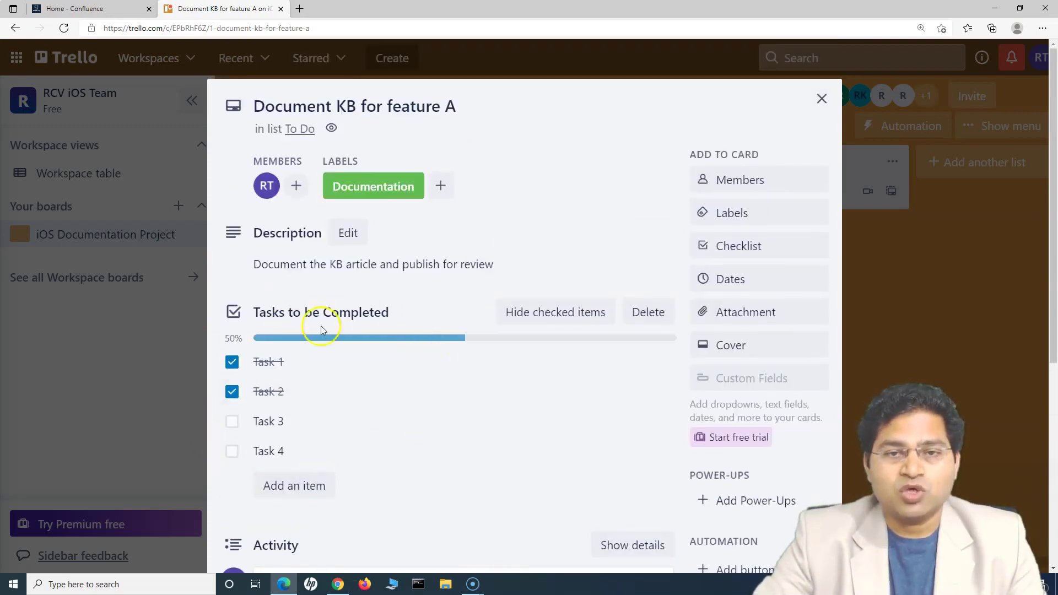
Give the card a due date of 10/08/2021, 9:18 PM, with a 1 Day before reminder
{"action": "left_click", "coordinate": [742, 284]}
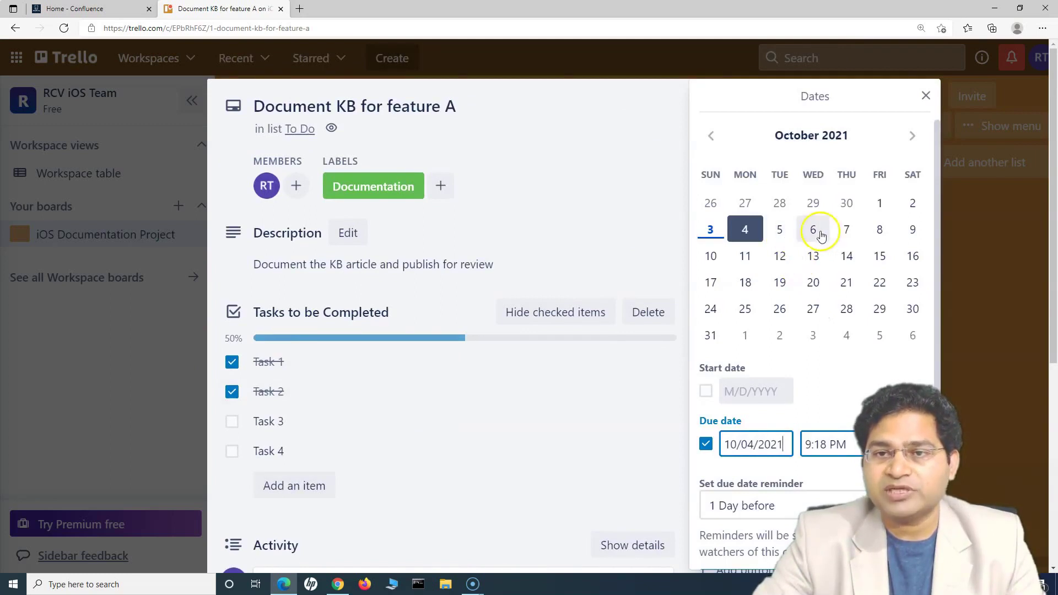
{"action": "left_click", "coordinate": [880, 230]}
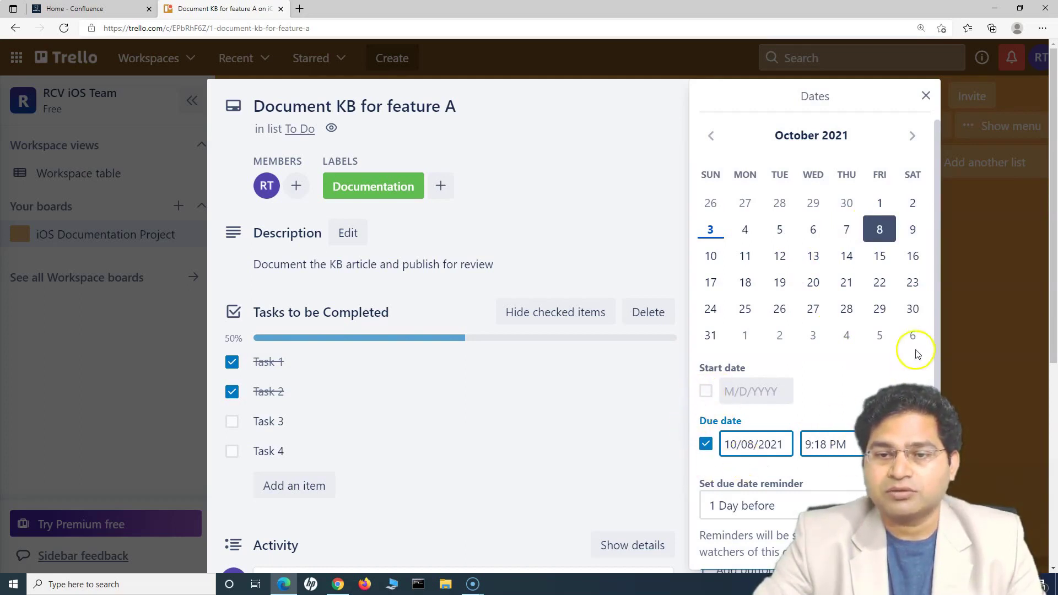
{"action": "scroll", "coordinate": [716, 435], "scroll_direction": "down", "scroll_amount": 2}
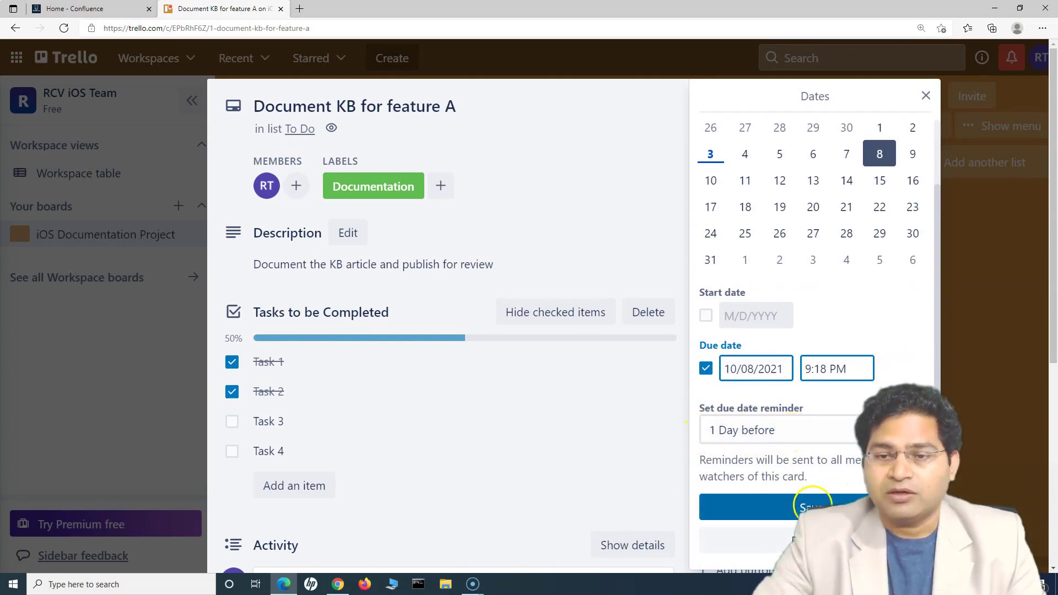
{"action": "left_click", "coordinate": [812, 505]}
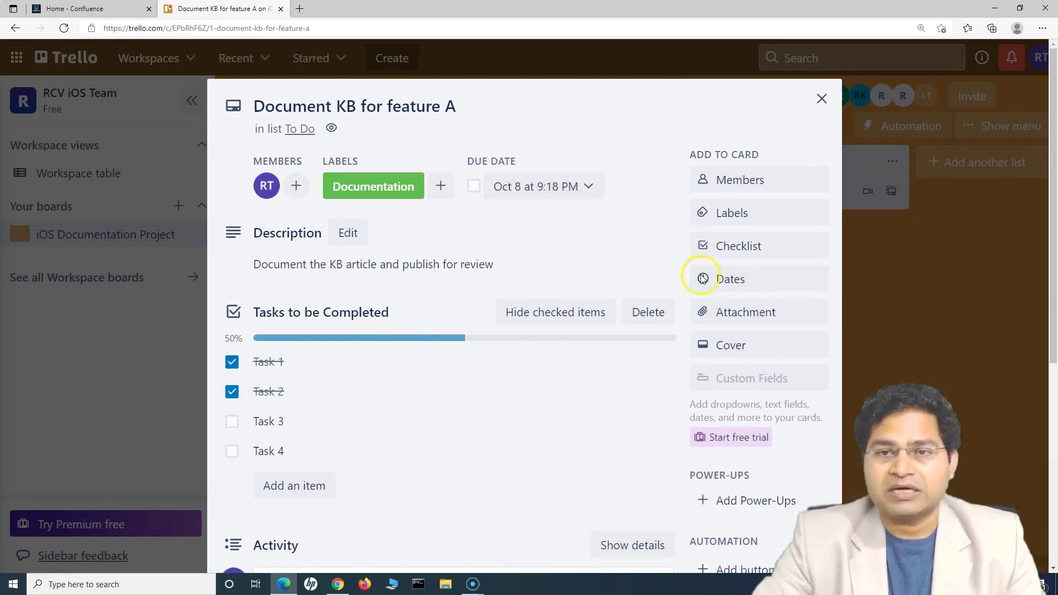
{"action": "left_click", "coordinate": [742, 315]}
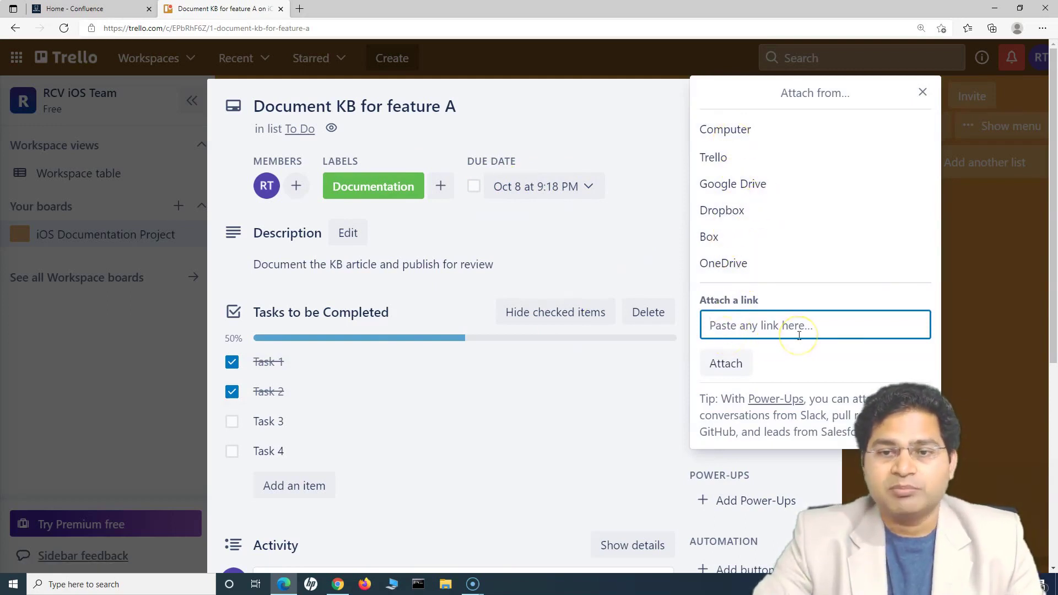
{"action": "left_click", "coordinate": [753, 181]}
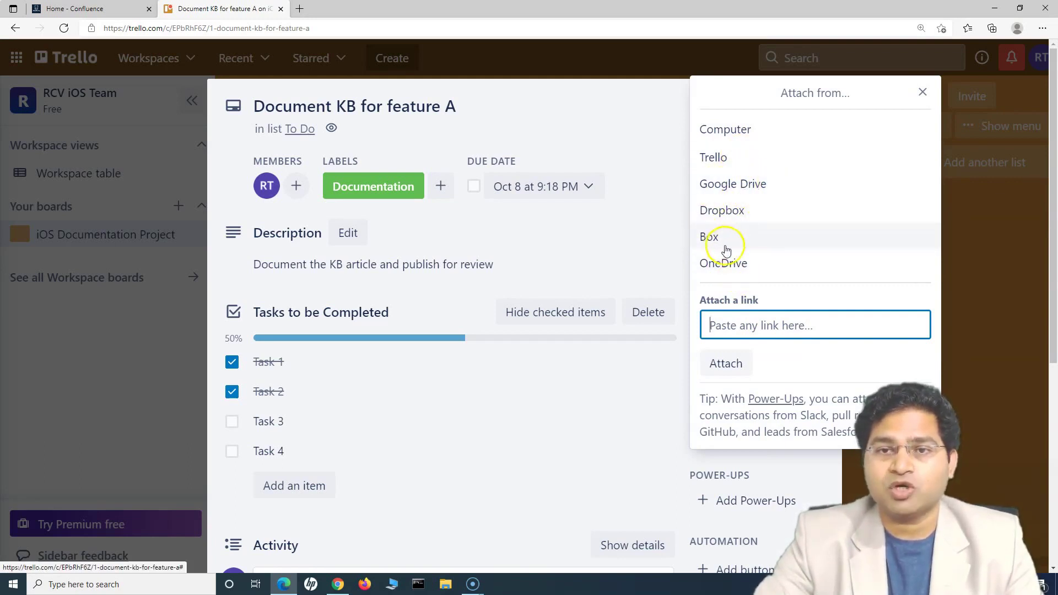
{"action": "left_click", "coordinate": [734, 328]}
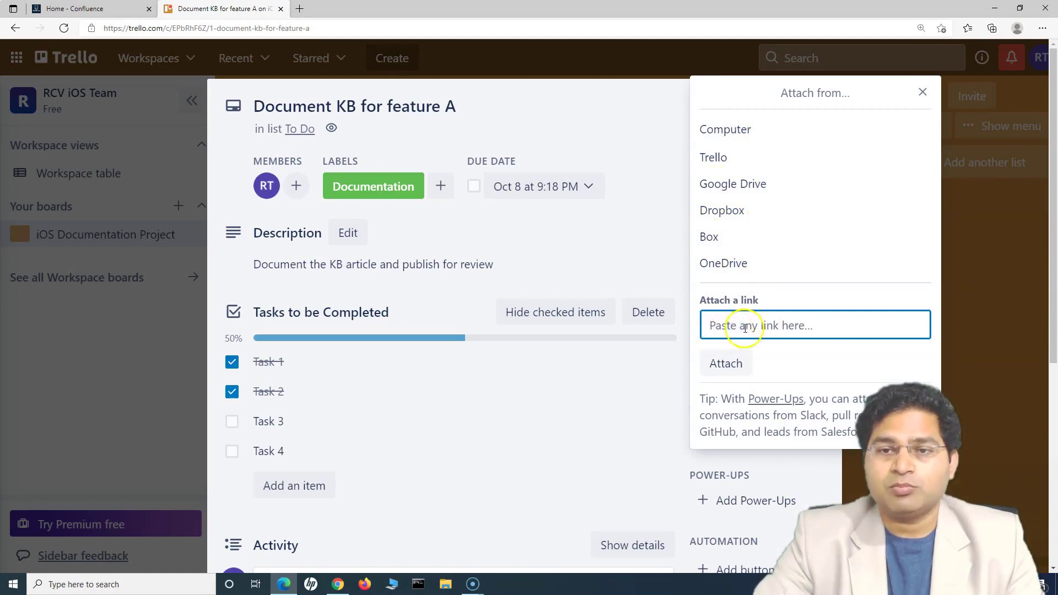
{"action": "mouse_move", "coordinate": [609, 369]}
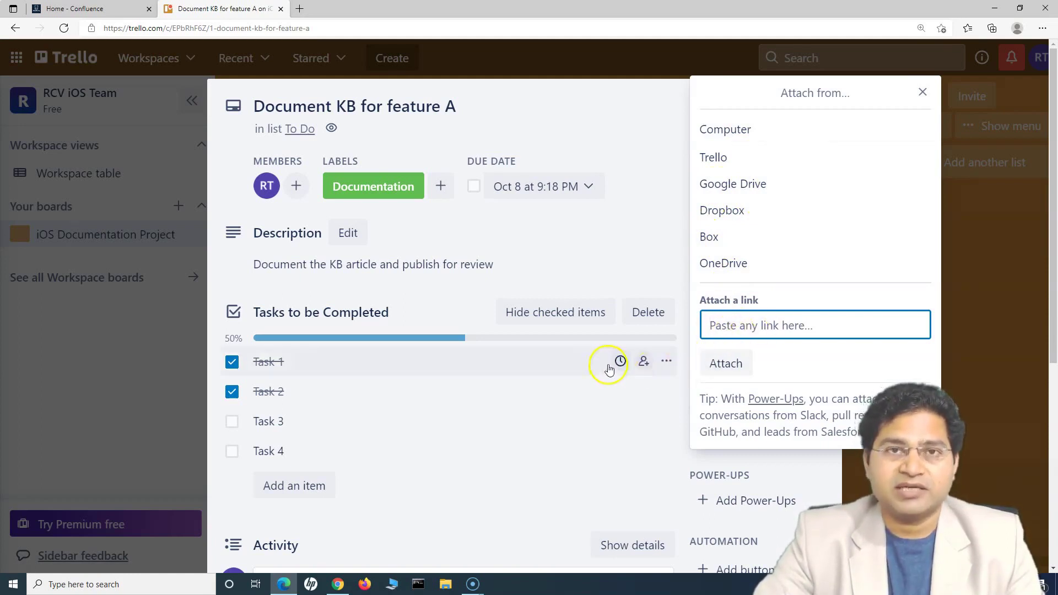
{"action": "left_click", "coordinate": [924, 94]}
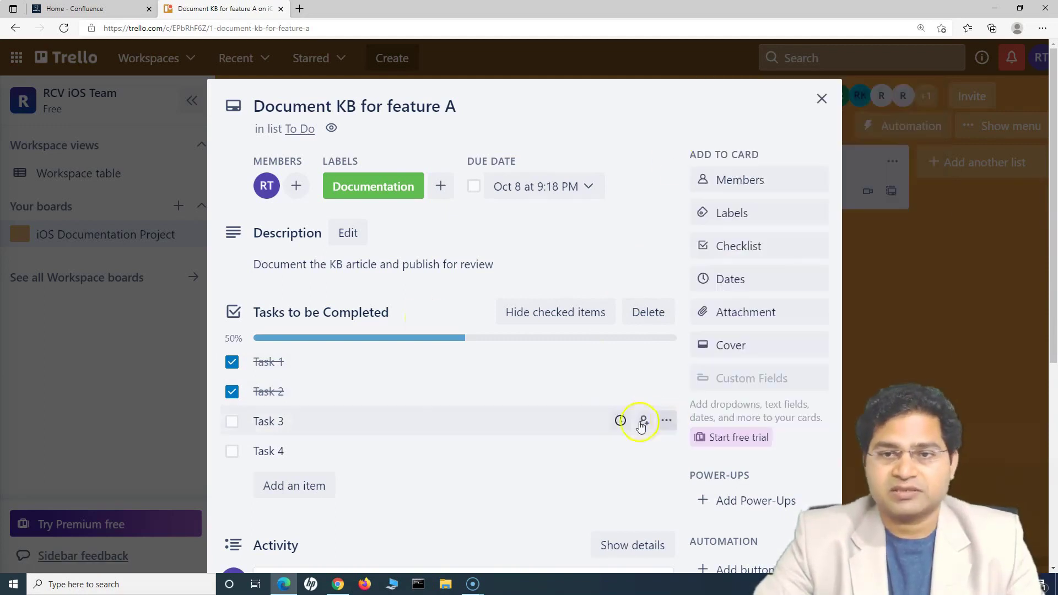
Set the card cover to the blue wave image, after trying yellow and the mountain photo
{"action": "left_click", "coordinate": [756, 357]}
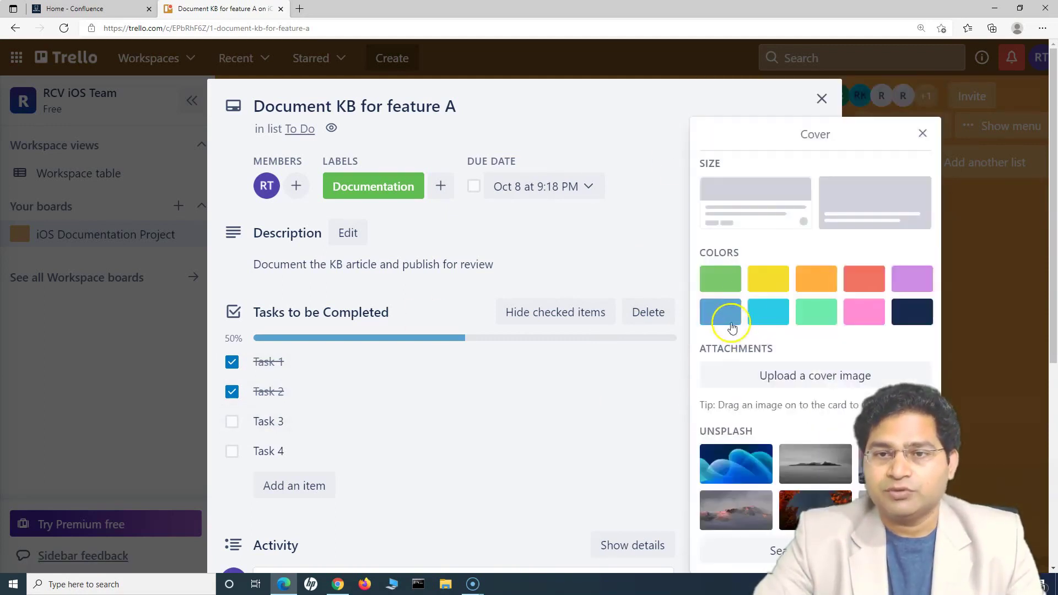
{"action": "left_click", "coordinate": [765, 283]}
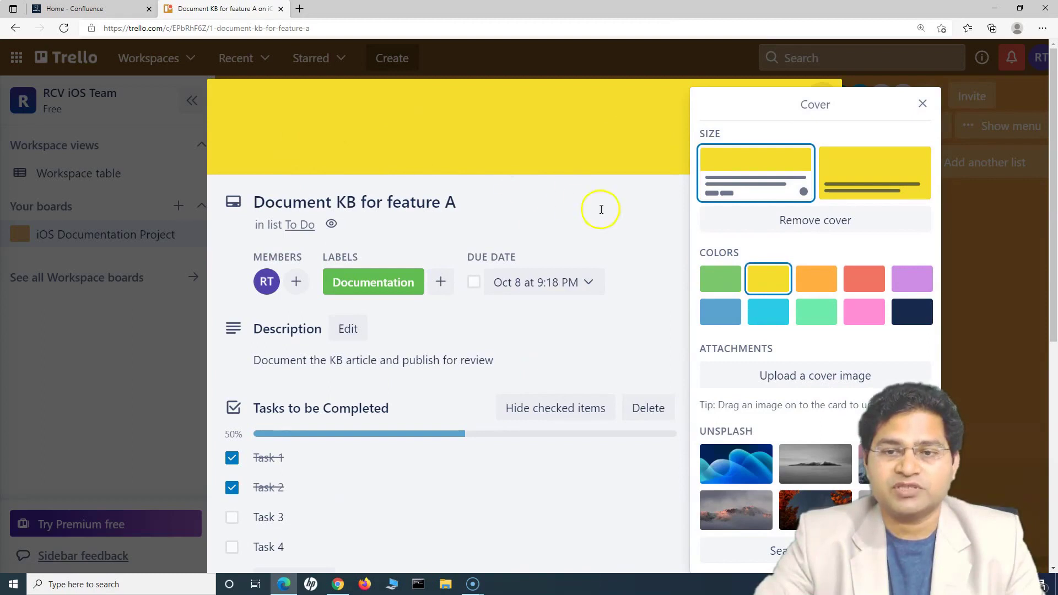
{"action": "left_click", "coordinate": [807, 466]}
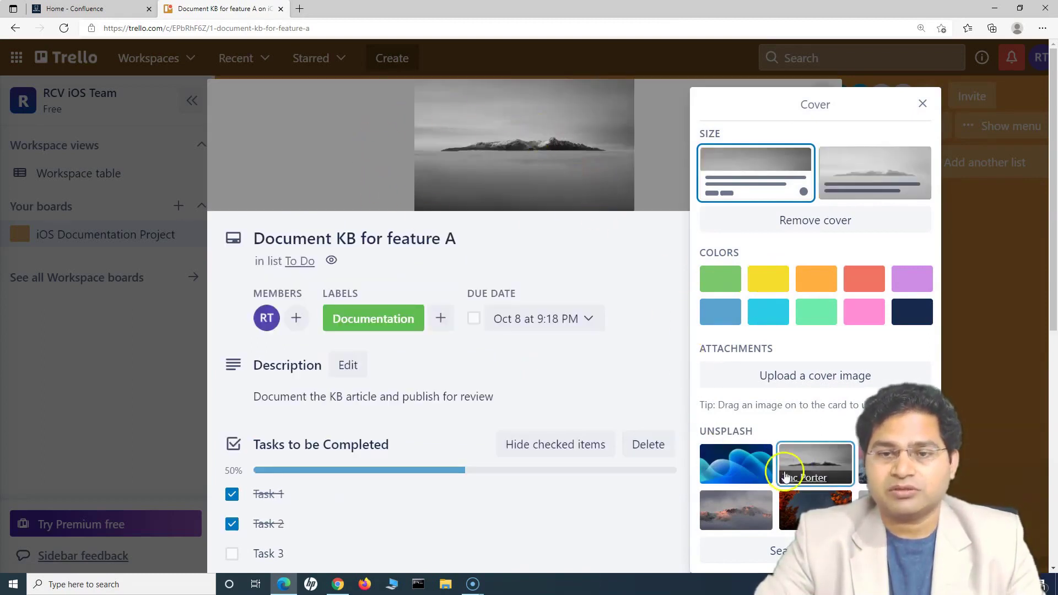
{"action": "left_click", "coordinate": [735, 463]}
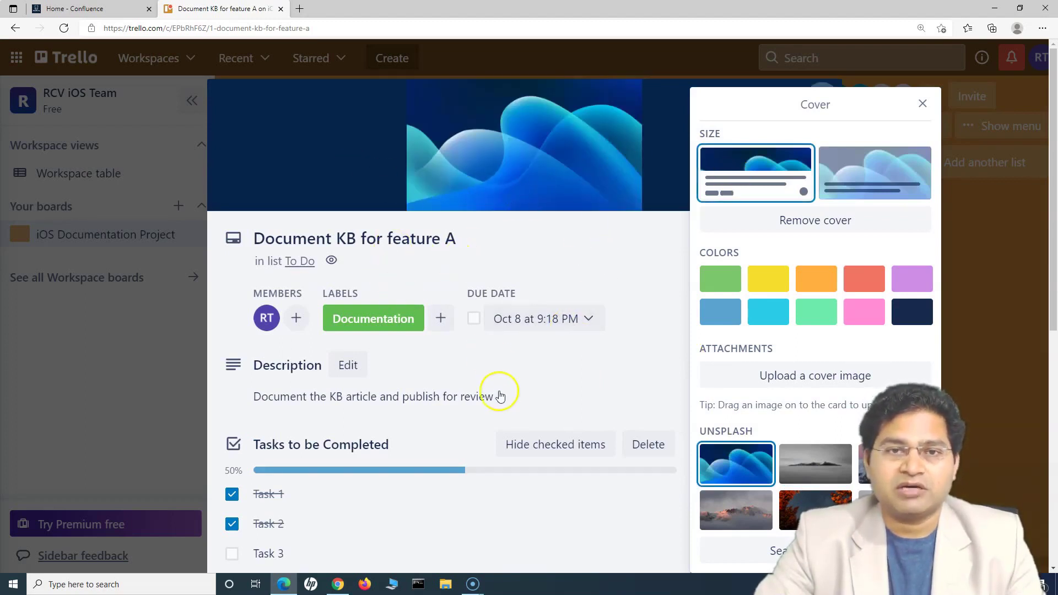
{"action": "scroll", "coordinate": [499, 418], "scroll_direction": "down", "scroll_amount": 8}
{"action": "scroll", "coordinate": [498, 419], "scroll_direction": "up", "scroll_amount": 8}
{"action": "left_click", "coordinate": [659, 397]}
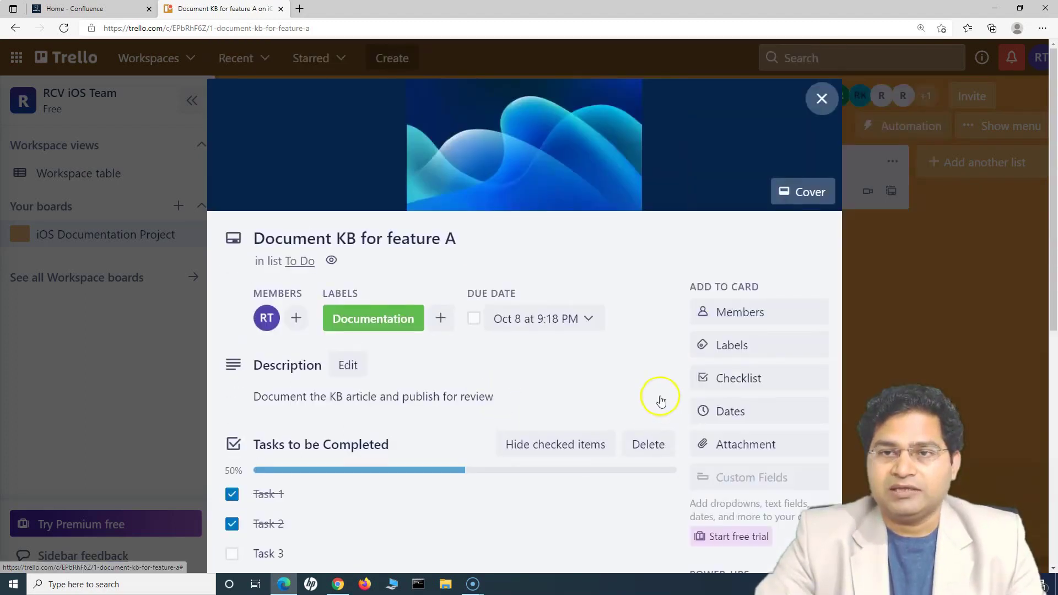
{"action": "scroll", "coordinate": [659, 397], "scroll_direction": "down", "scroll_amount": 7}
{"action": "scroll", "coordinate": [659, 397], "scroll_direction": "up", "scroll_amount": 6}
{"action": "scroll", "coordinate": [656, 399], "scroll_direction": "down", "scroll_amount": 2}
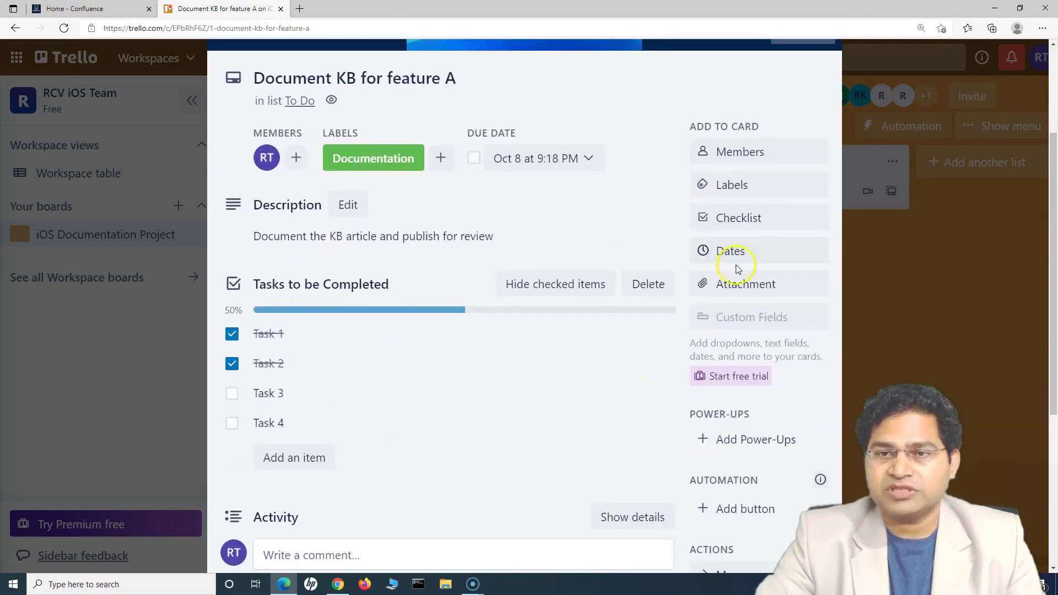
Show the card's detailed activity, listing the due date, completed tasks and member changes
{"action": "scroll", "coordinate": [637, 222], "scroll_direction": "up", "scroll_amount": 2}
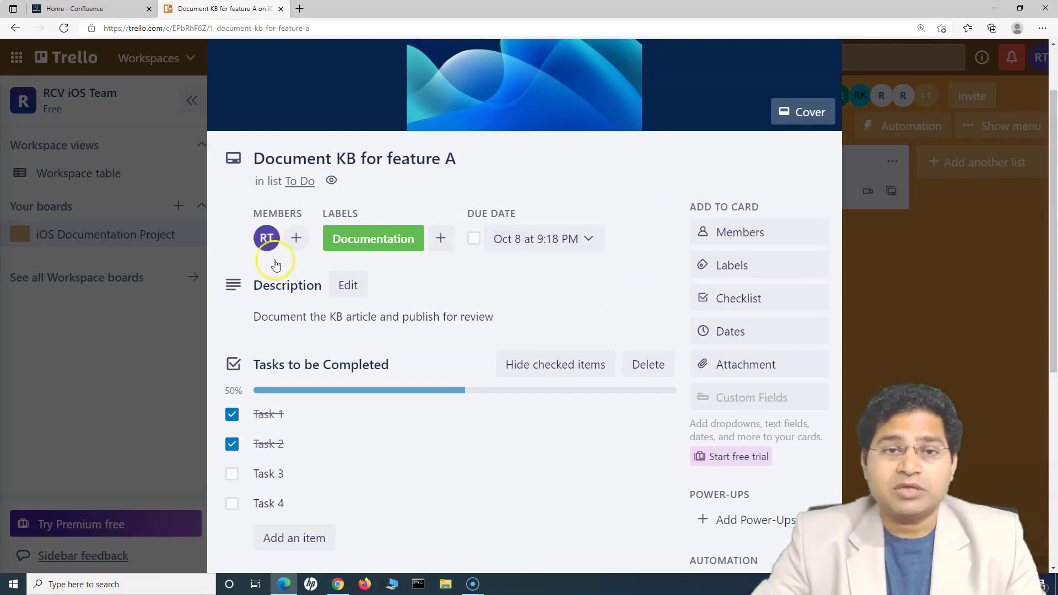
{"action": "scroll", "coordinate": [560, 455], "scroll_direction": "down", "scroll_amount": 6}
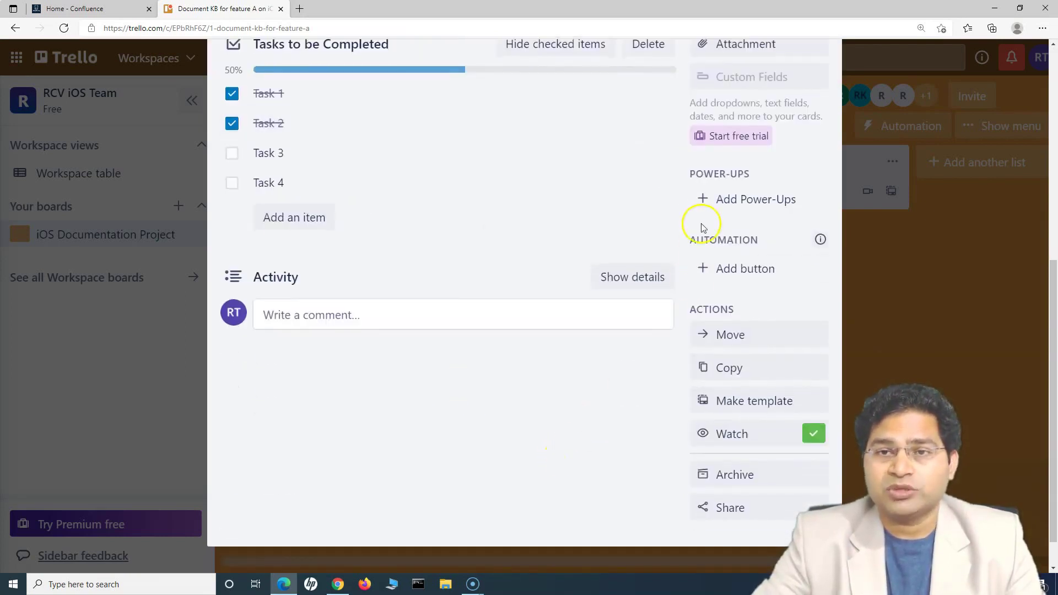
{"action": "scroll", "coordinate": [738, 216], "scroll_direction": "up", "scroll_amount": 2}
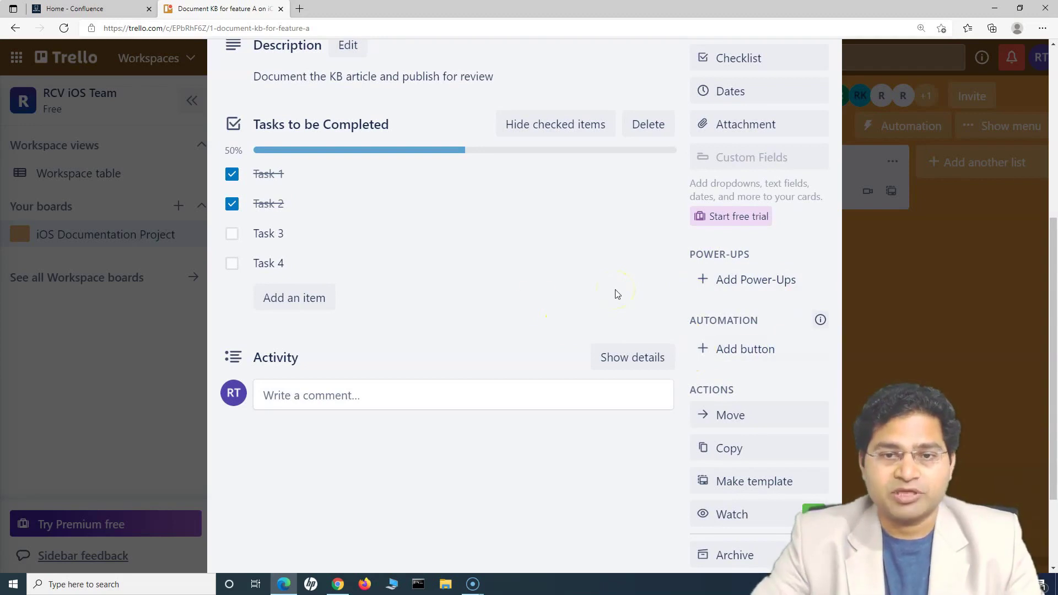
{"action": "left_click", "coordinate": [632, 357]}
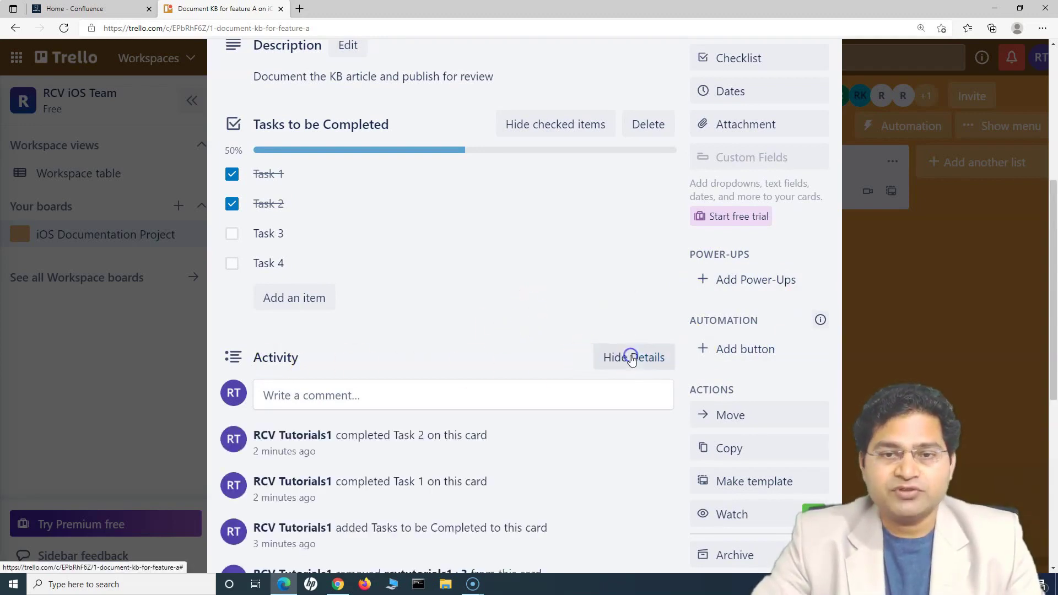
{"action": "scroll", "coordinate": [467, 420], "scroll_direction": "down", "scroll_amount": 4}
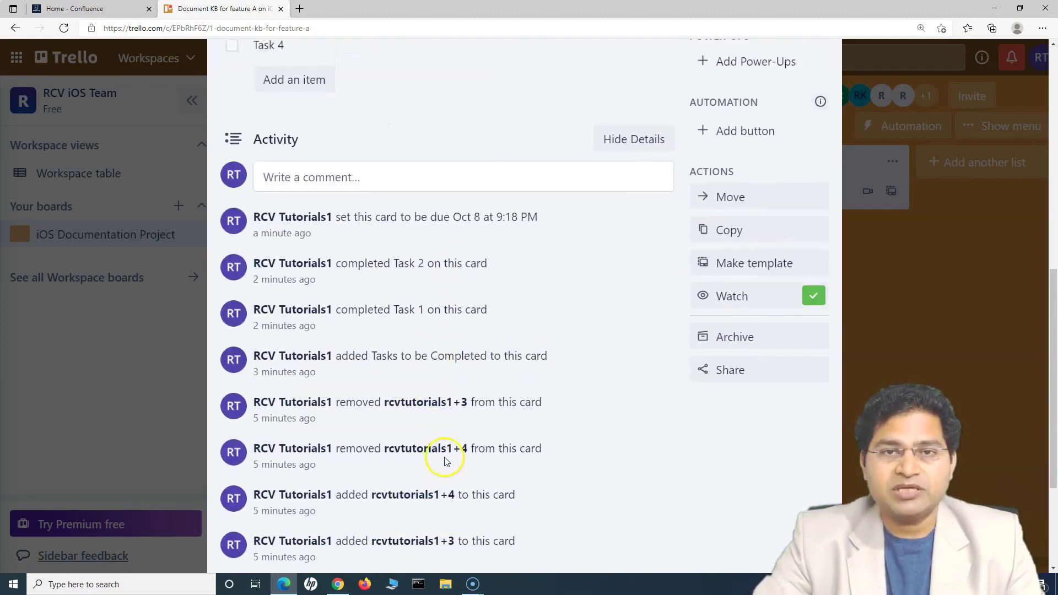
{"action": "scroll", "coordinate": [449, 465], "scroll_direction": "up", "scroll_amount": 2}
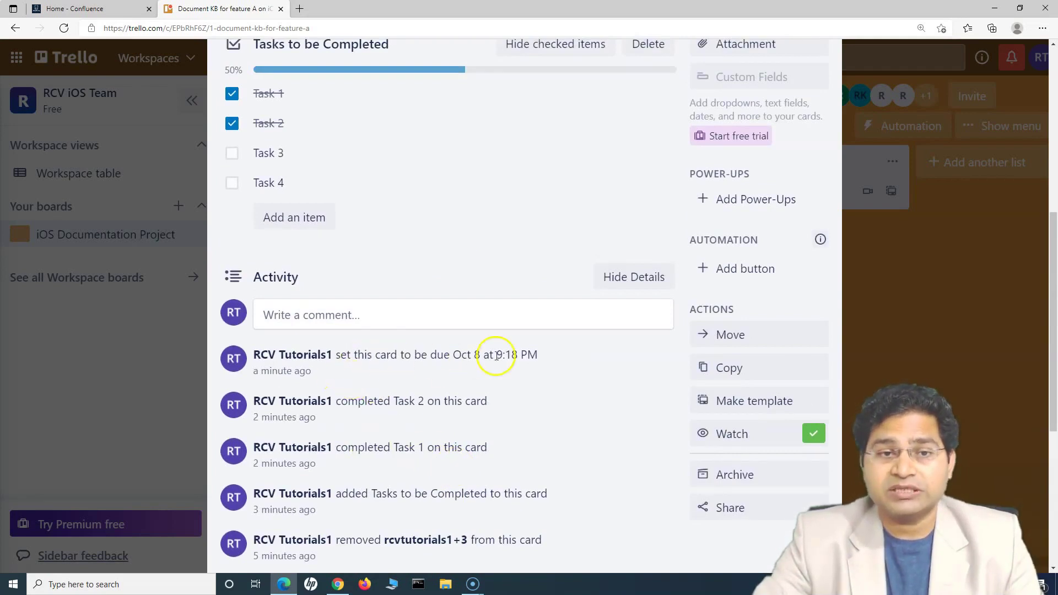
{"action": "scroll", "coordinate": [436, 436], "scroll_direction": "down", "scroll_amount": 5}
{"action": "scroll", "coordinate": [422, 344], "scroll_direction": "up", "scroll_amount": 6}
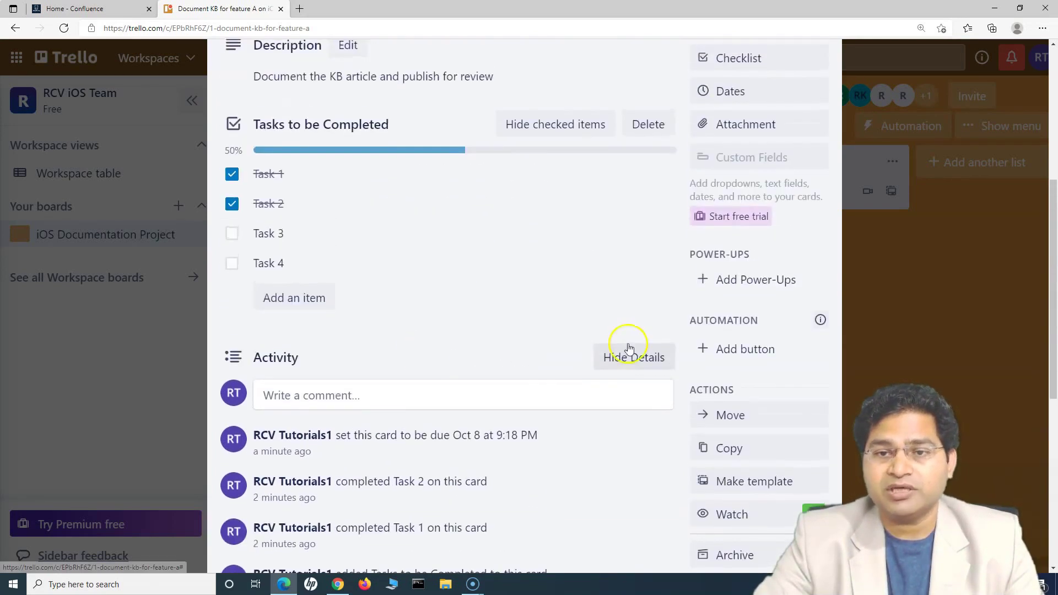
{"action": "scroll", "coordinate": [728, 358], "scroll_direction": "down", "scroll_amount": 1}
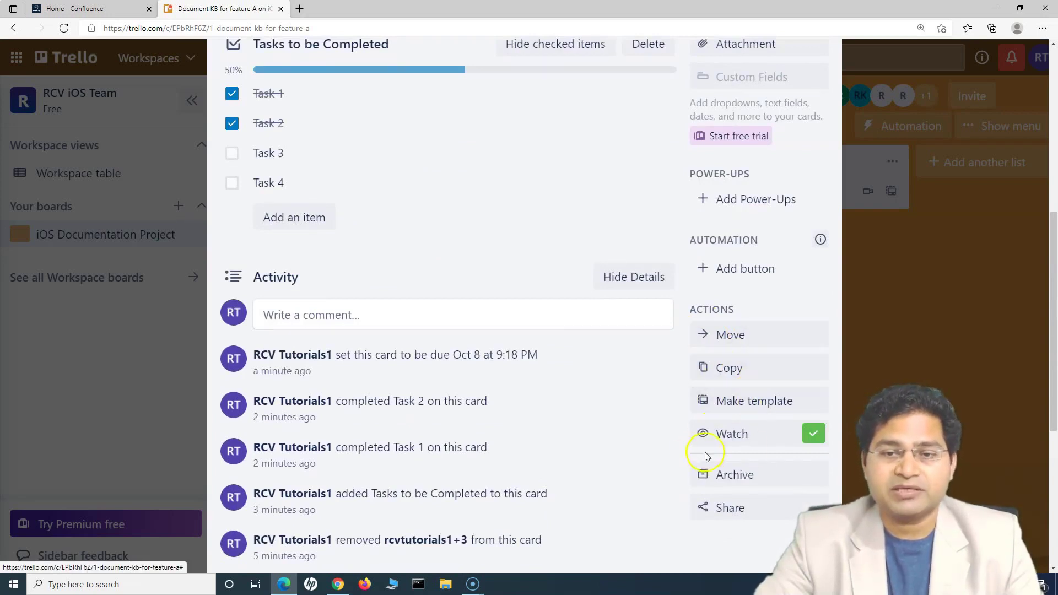
{"action": "left_click", "coordinate": [736, 439]}
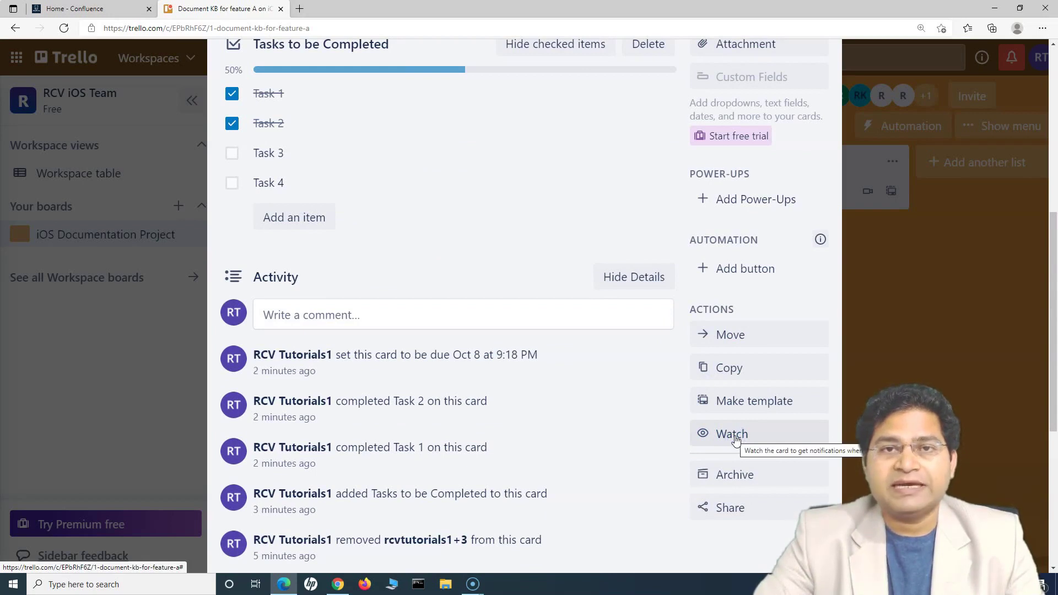
{"action": "scroll", "coordinate": [444, 276], "scroll_direction": "up", "scroll_amount": 8}
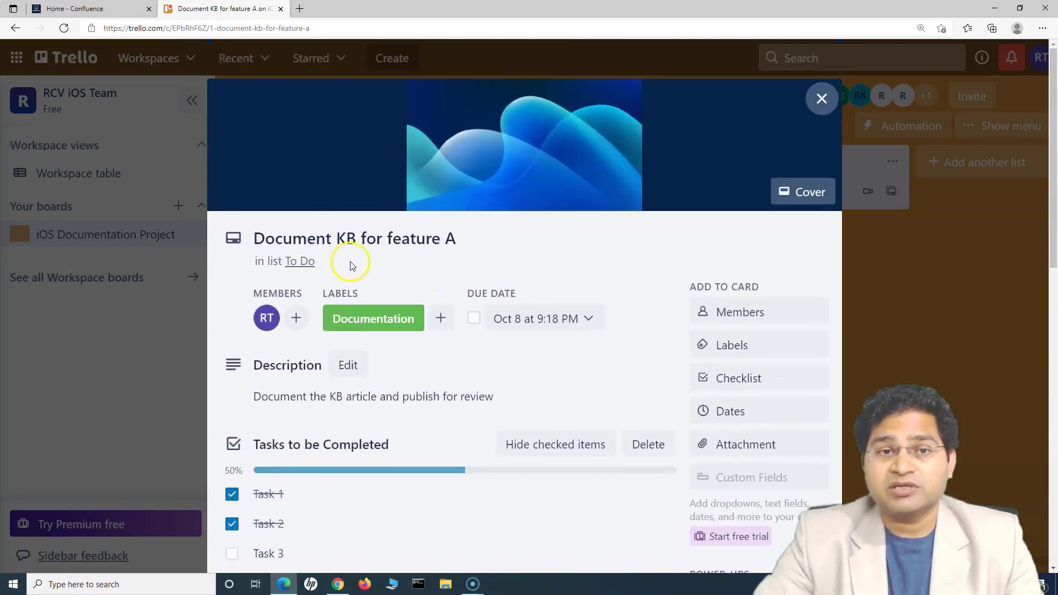
{"action": "scroll", "coordinate": [514, 288], "scroll_direction": "down", "scroll_amount": 8}
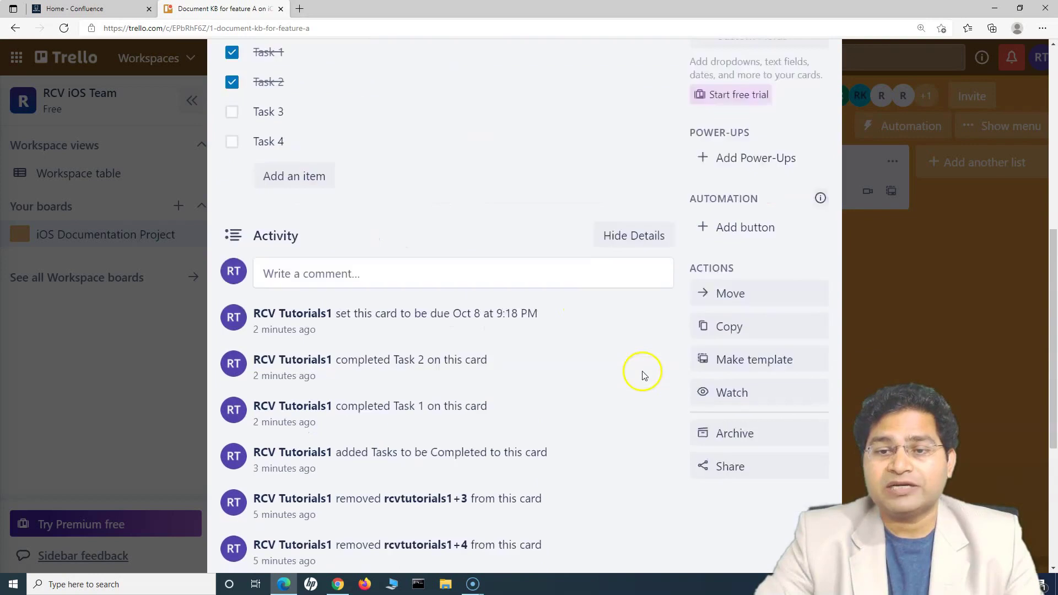
{"action": "left_click", "coordinate": [732, 356]}
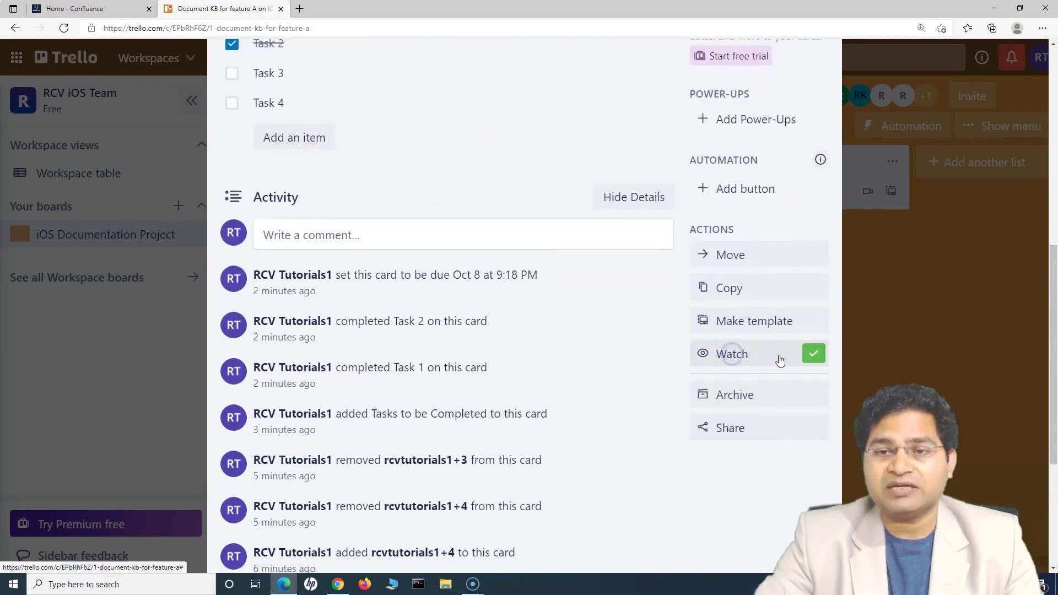
{"action": "left_click", "coordinate": [819, 358]}
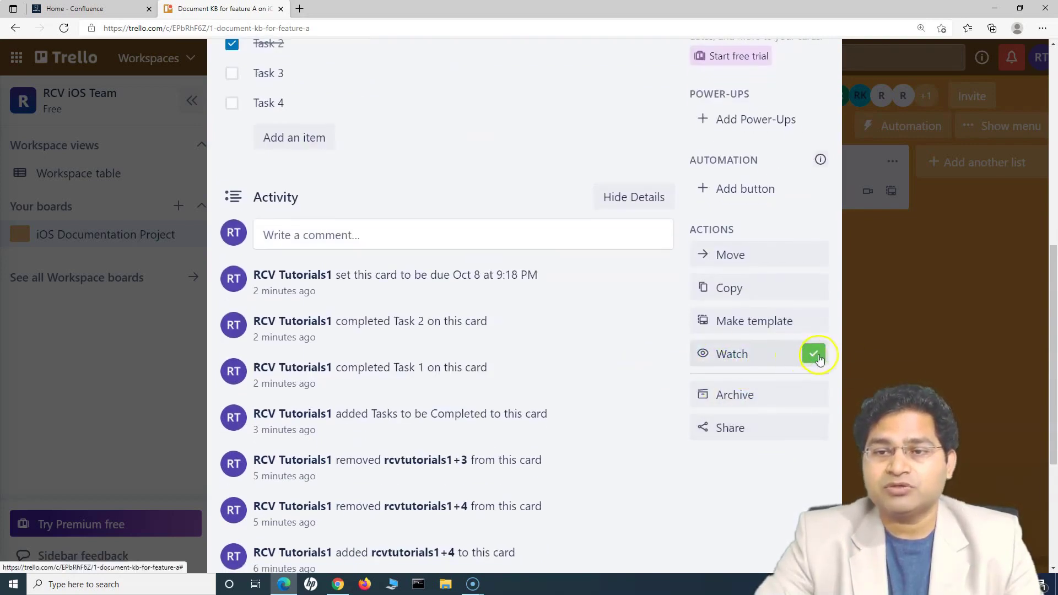
{"action": "left_click", "coordinate": [749, 354]}
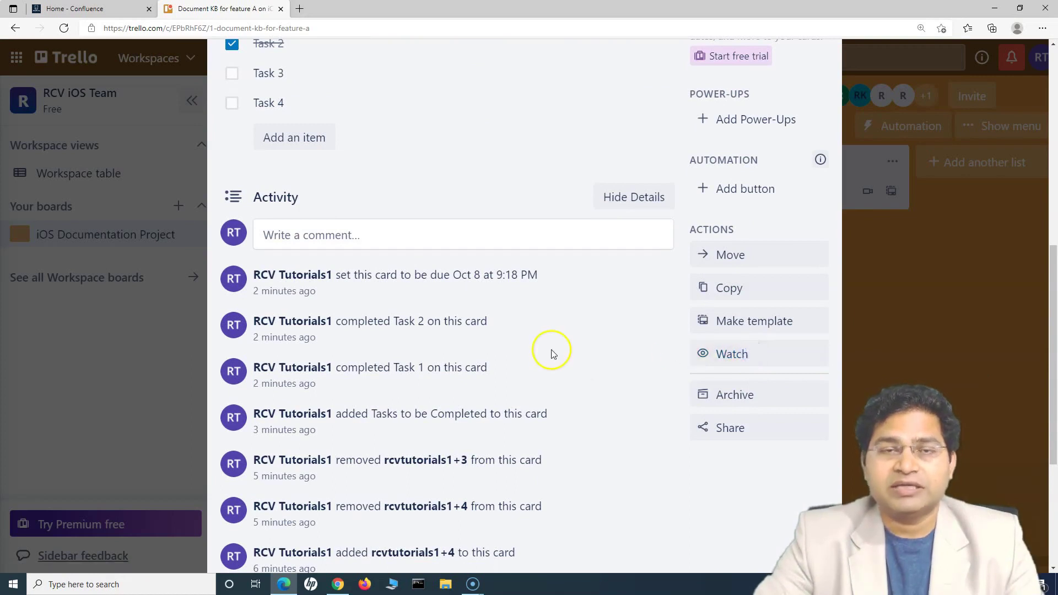
{"action": "scroll", "coordinate": [553, 353], "scroll_direction": "up", "scroll_amount": 8}
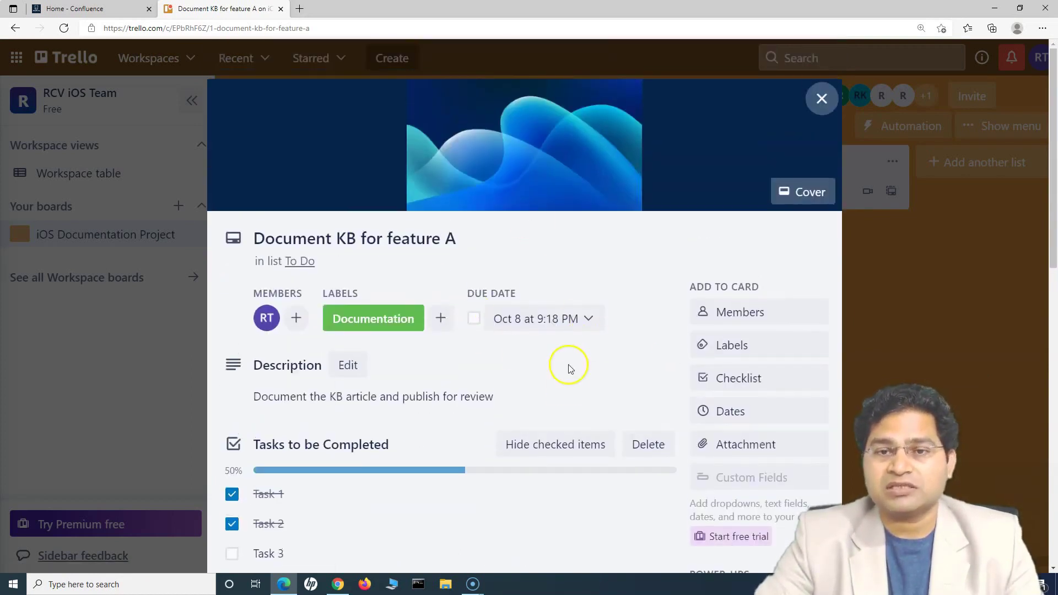
{"action": "scroll", "coordinate": [571, 368], "scroll_direction": "down", "scroll_amount": 7}
{"action": "scroll", "coordinate": [570, 368], "scroll_direction": "up", "scroll_amount": 4}
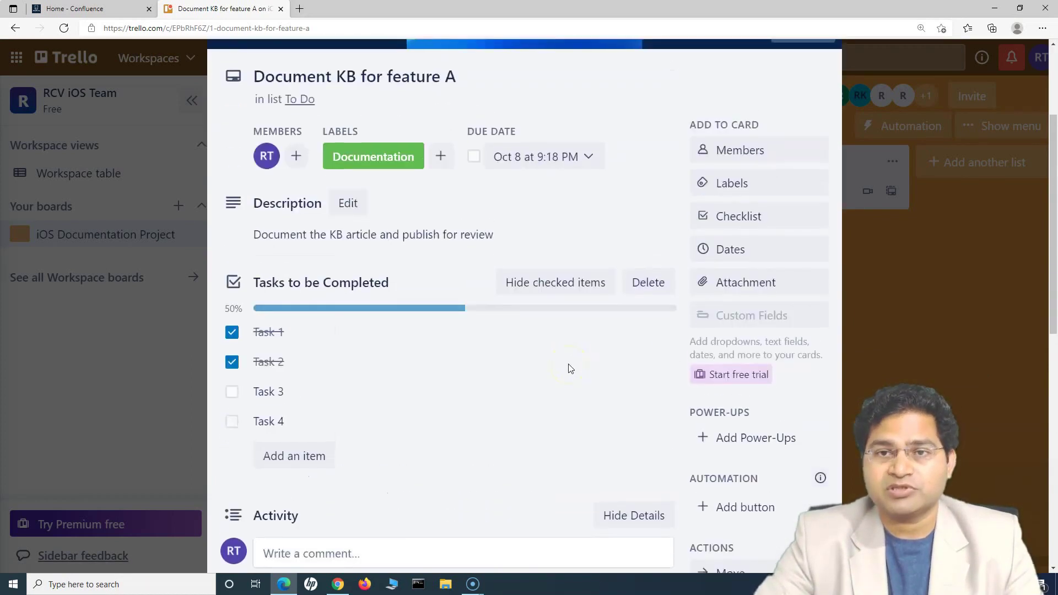
{"action": "scroll", "coordinate": [570, 368], "scroll_direction": "down", "scroll_amount": 6}
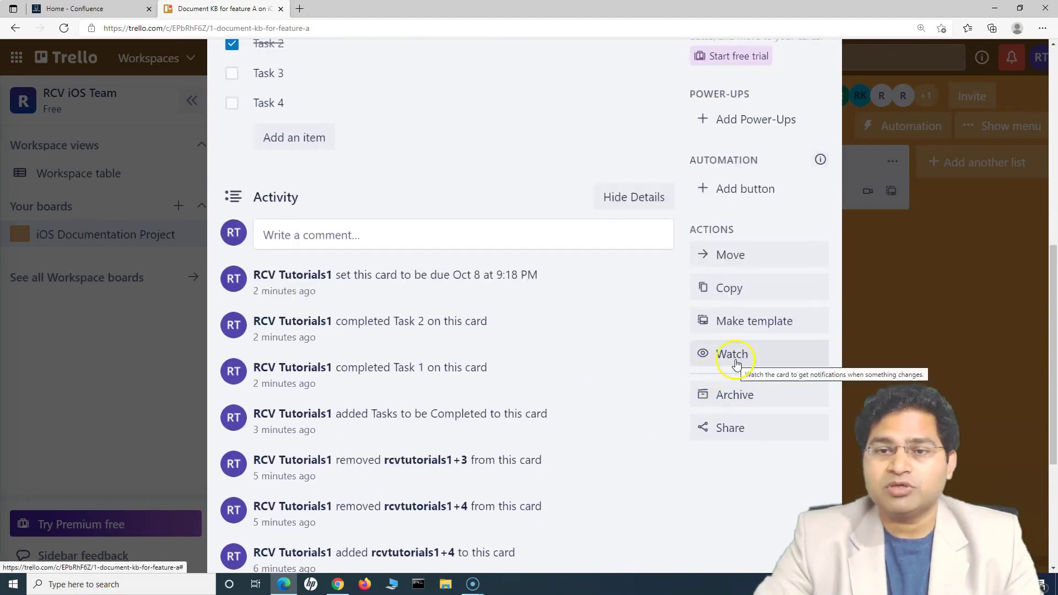
{"action": "left_click", "coordinate": [738, 362]}
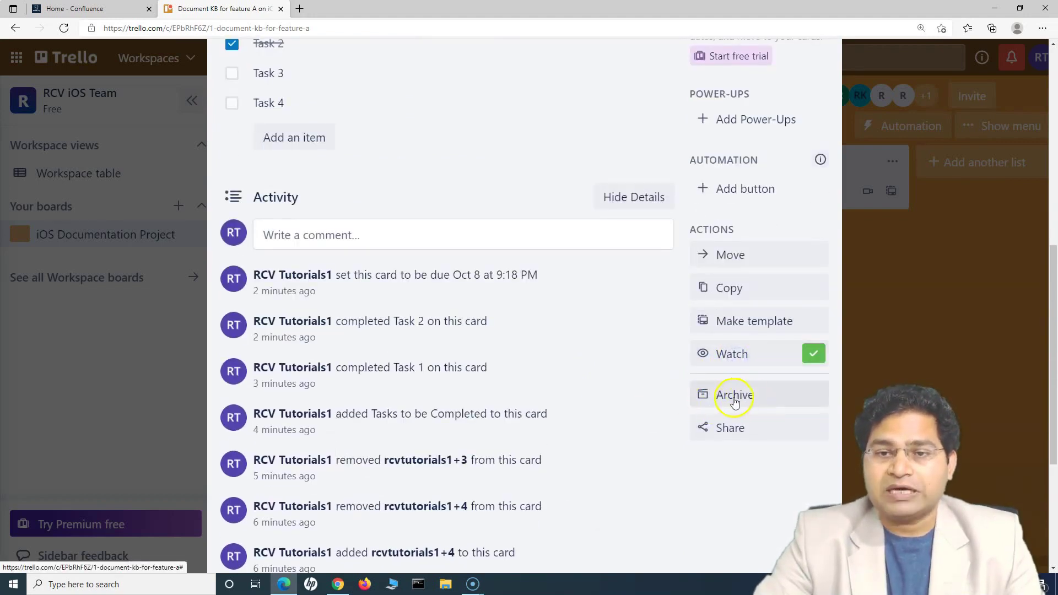
View the card's share link, then close the card to return to the board
{"action": "left_click", "coordinate": [720, 430]}
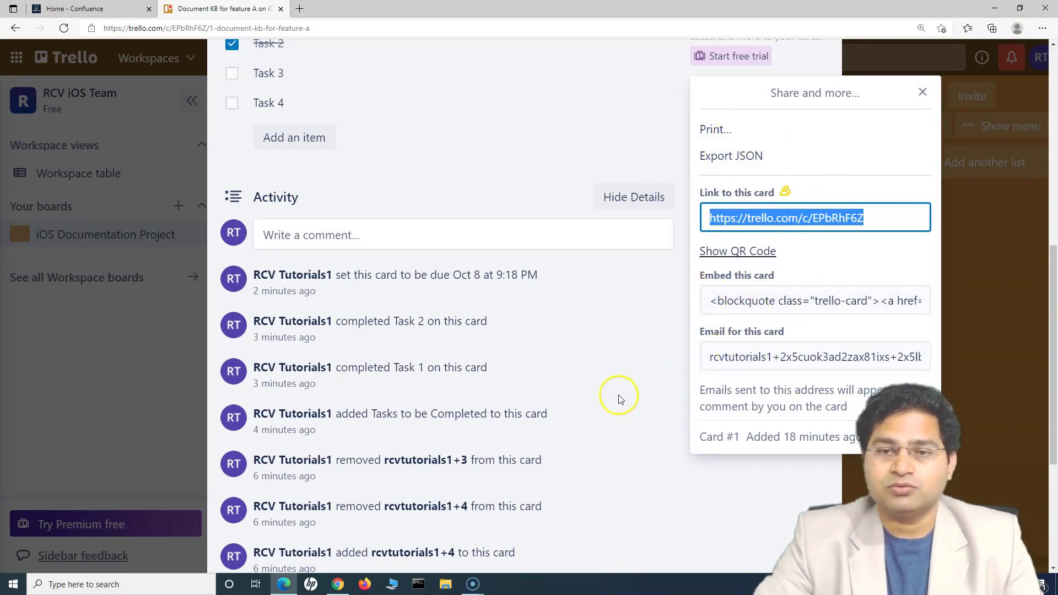
{"action": "left_click", "coordinate": [923, 92]}
{"action": "scroll", "coordinate": [618, 403], "scroll_direction": "up", "scroll_amount": 9}
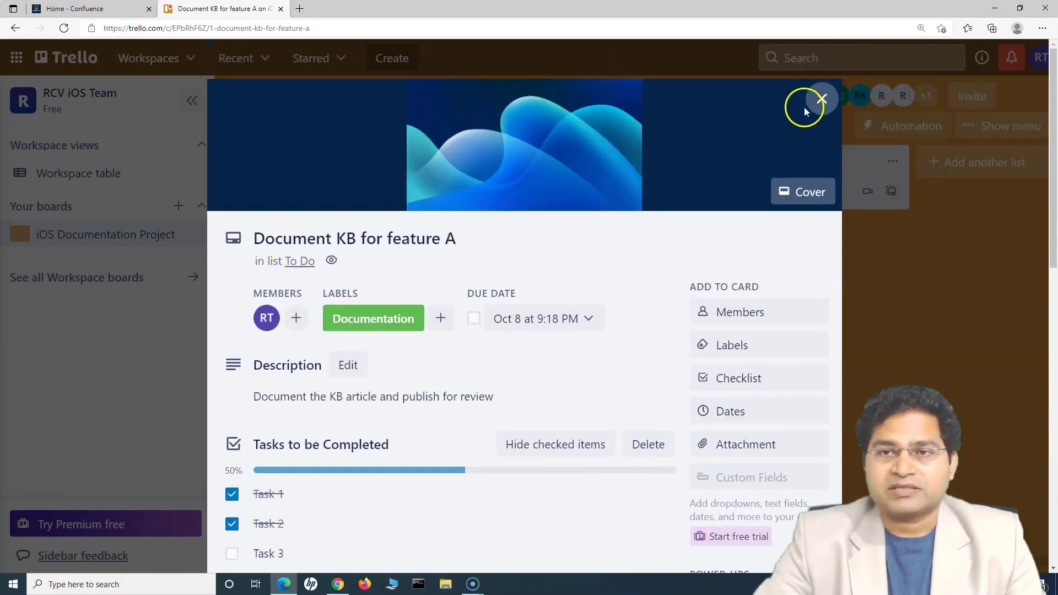
{"action": "scroll", "coordinate": [547, 382], "scroll_direction": "down", "scroll_amount": 4}
{"action": "scroll", "coordinate": [406, 325], "scroll_direction": "up", "scroll_amount": 5}
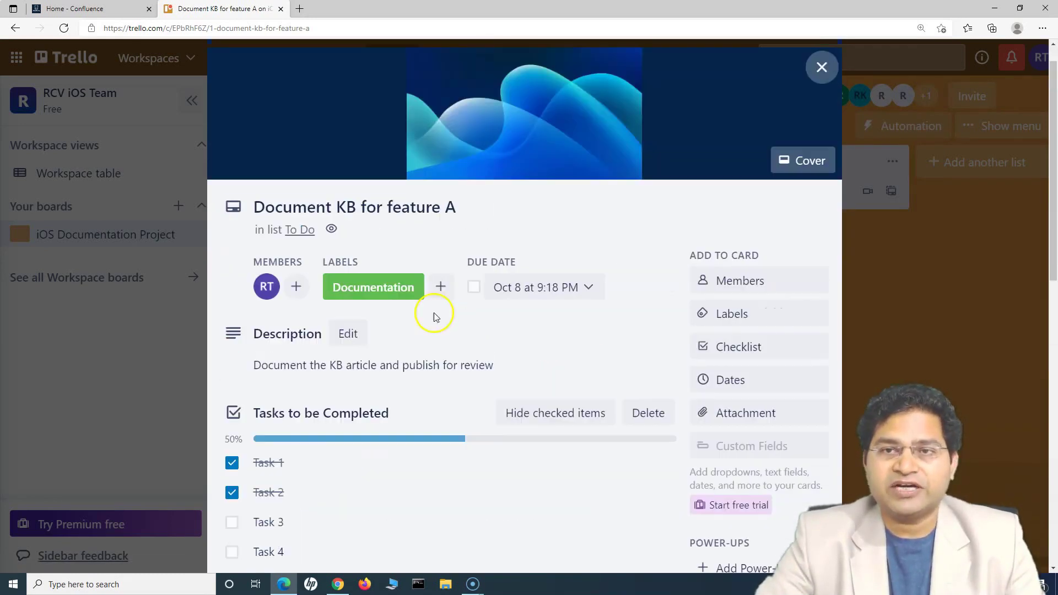
{"action": "left_click", "coordinate": [815, 101]}
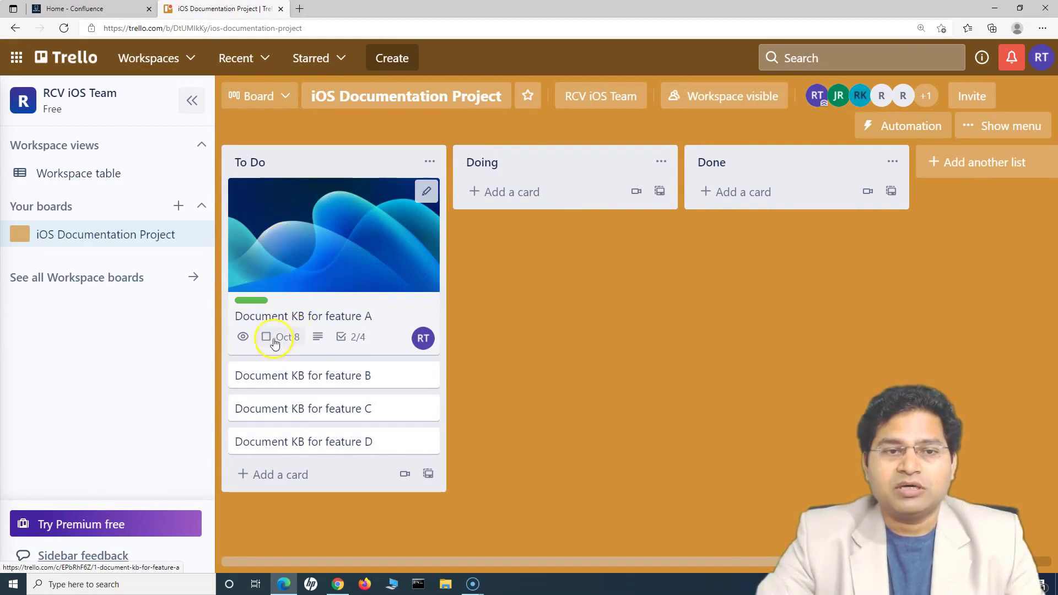
Move the feature A card from To Do into Doing and open its details
{"action": "left_click", "coordinate": [306, 254]}
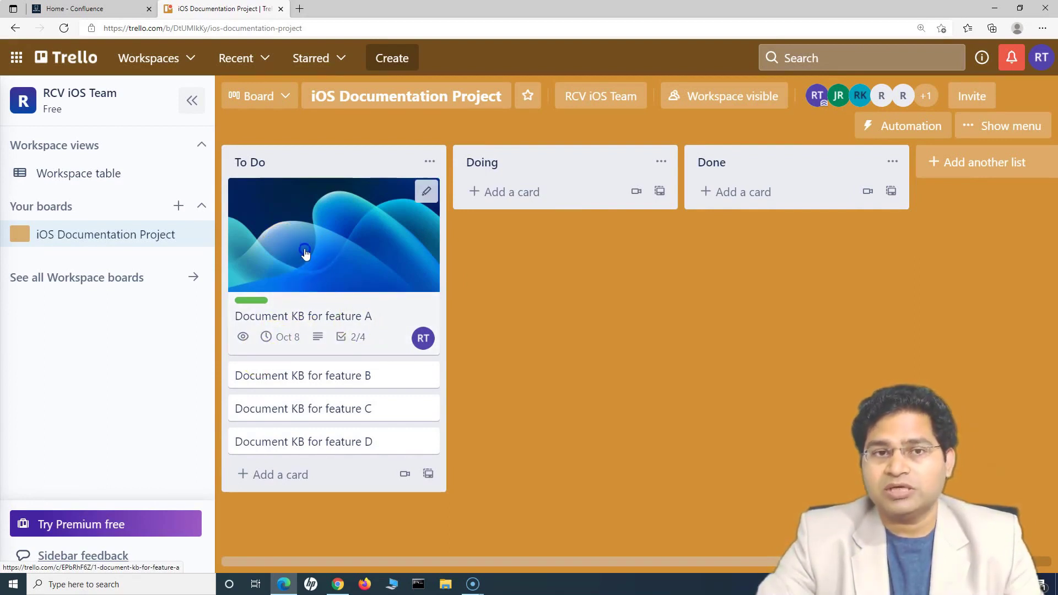
{"action": "left_click_drag", "start_coordinate": [306, 254], "coordinate": [624, 271]}
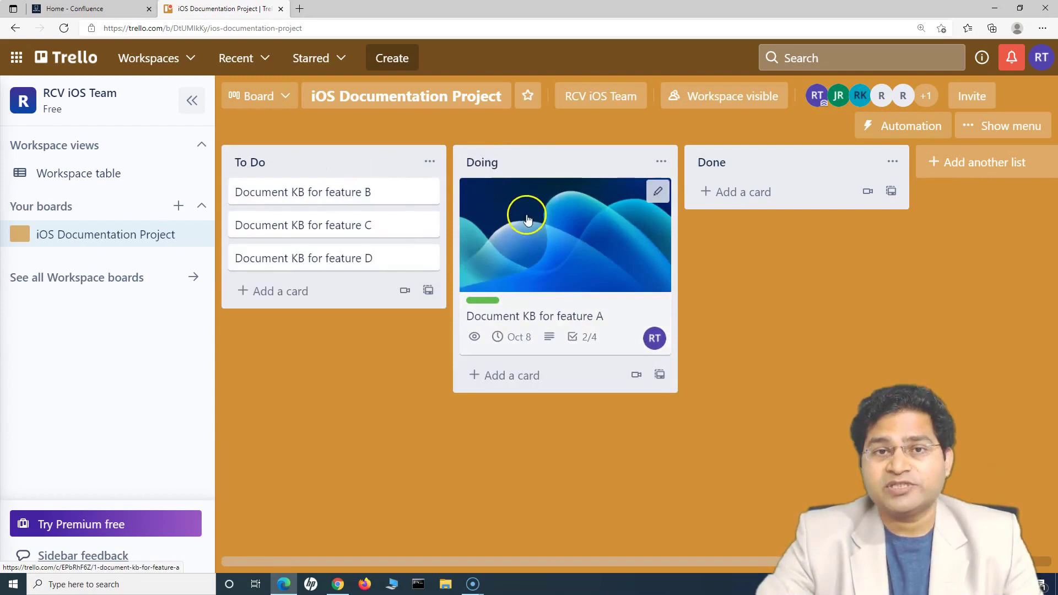
{"action": "left_click", "coordinate": [534, 233]}
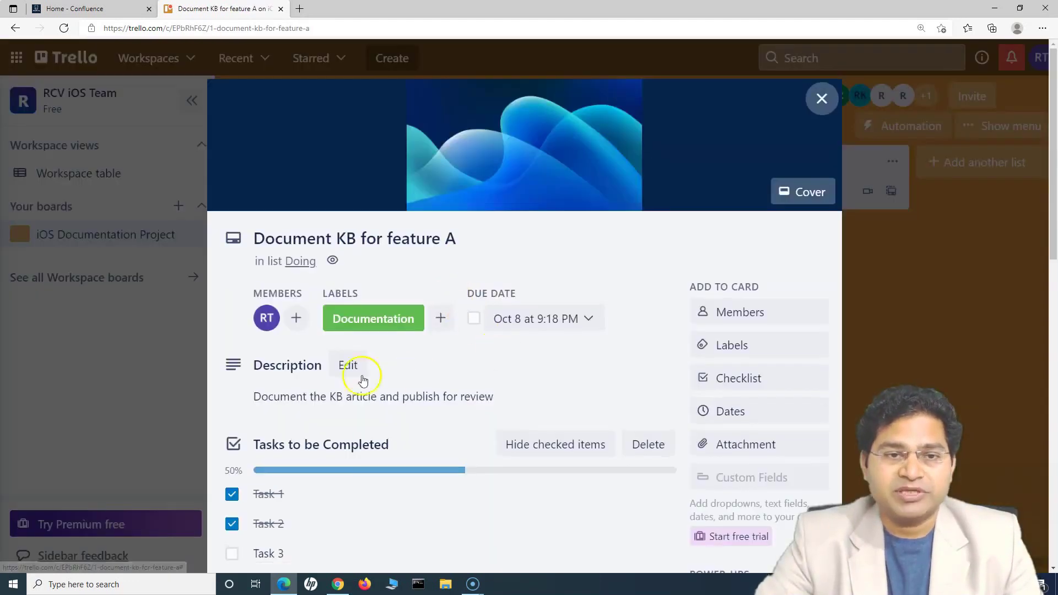
Check off Task 3 and Task 4, completing the checklist at 100%
{"action": "scroll", "coordinate": [335, 378], "scroll_direction": "down", "scroll_amount": 6}
{"action": "left_click", "coordinate": [233, 236]}
{"action": "left_click", "coordinate": [233, 266]}
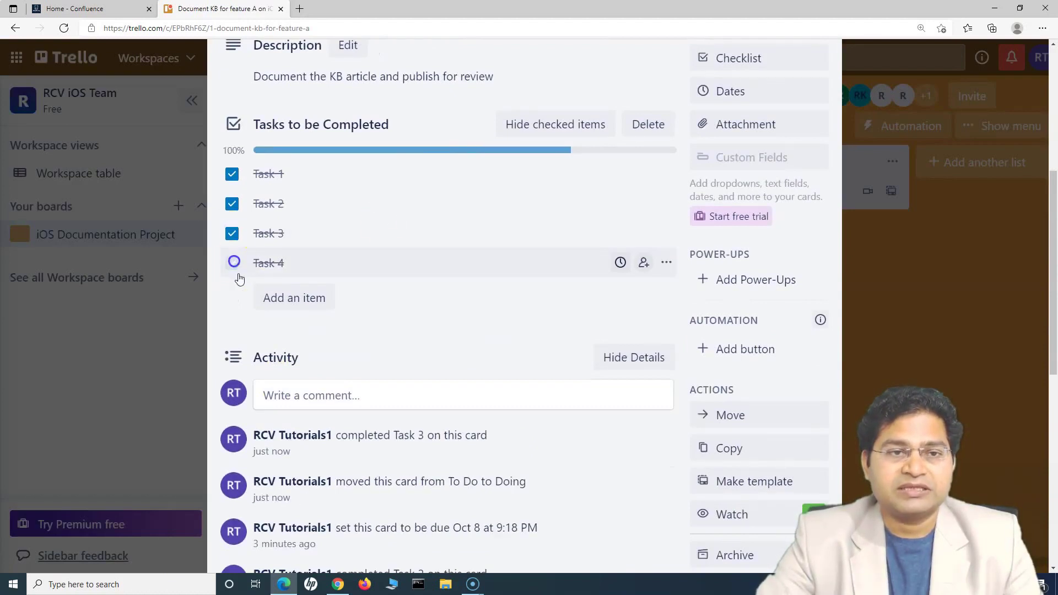
{"action": "scroll", "coordinate": [473, 323], "scroll_direction": "up", "scroll_amount": 2}
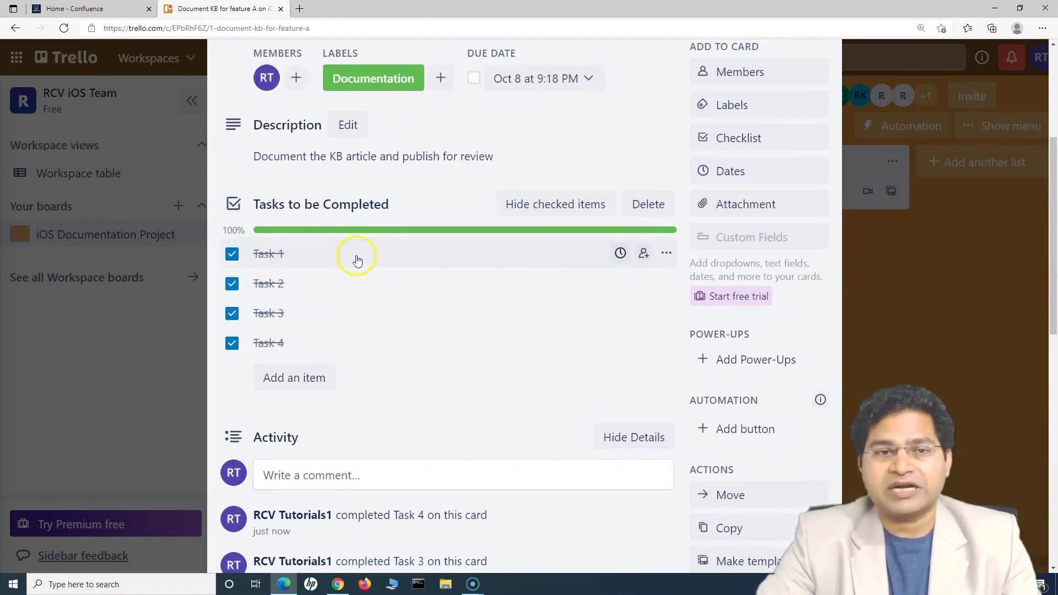
{"action": "scroll", "coordinate": [402, 338], "scroll_direction": "up", "scroll_amount": 2}
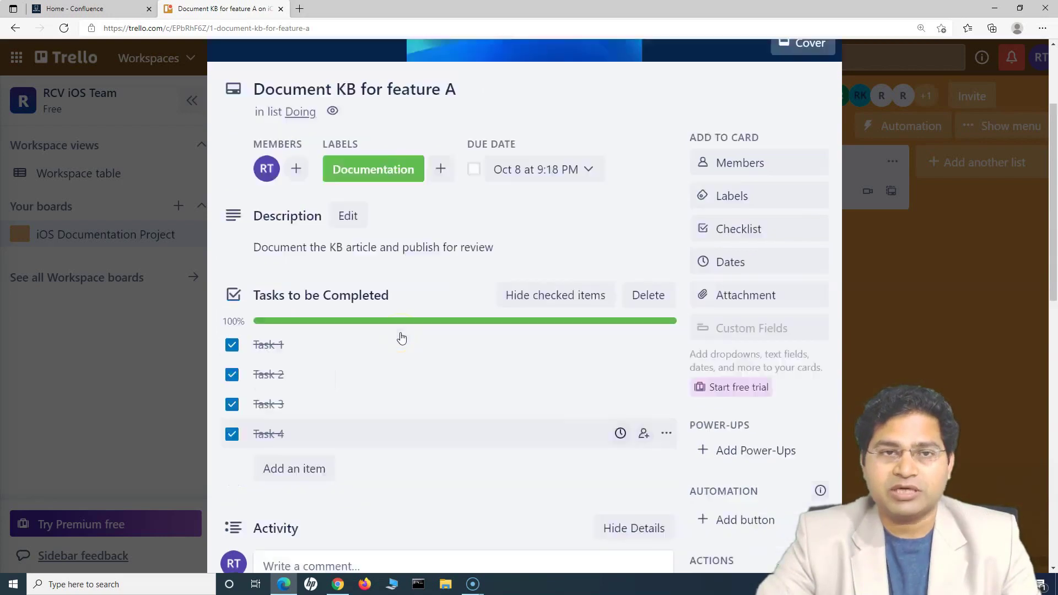
{"action": "scroll", "coordinate": [402, 338], "scroll_direction": "up", "scroll_amount": 3}
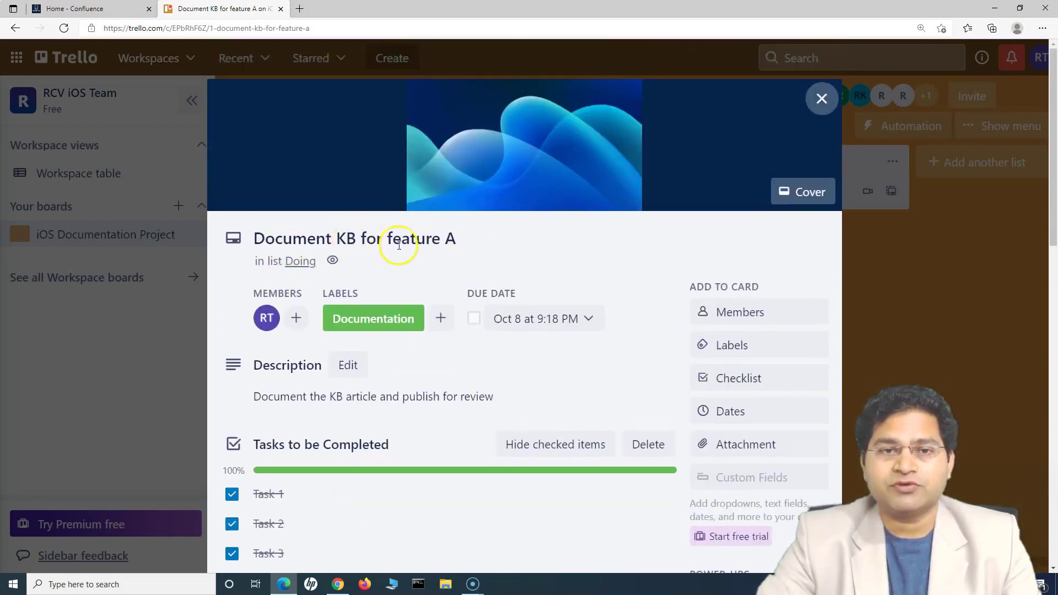
{"action": "scroll", "coordinate": [404, 404], "scroll_direction": "down", "scroll_amount": 9}
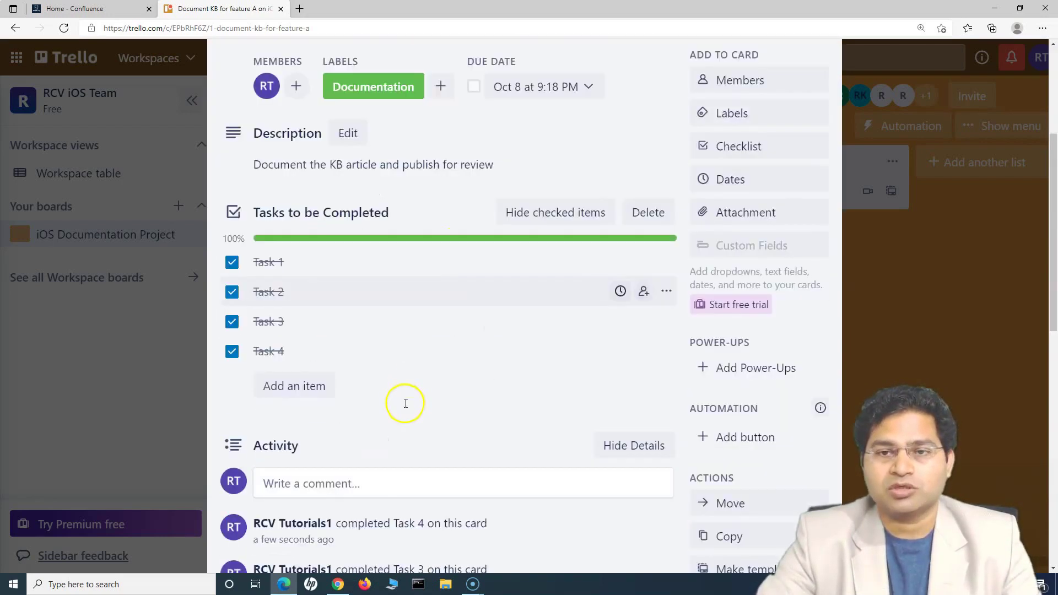
{"action": "scroll", "coordinate": [428, 317], "scroll_direction": "up", "scroll_amount": 9}
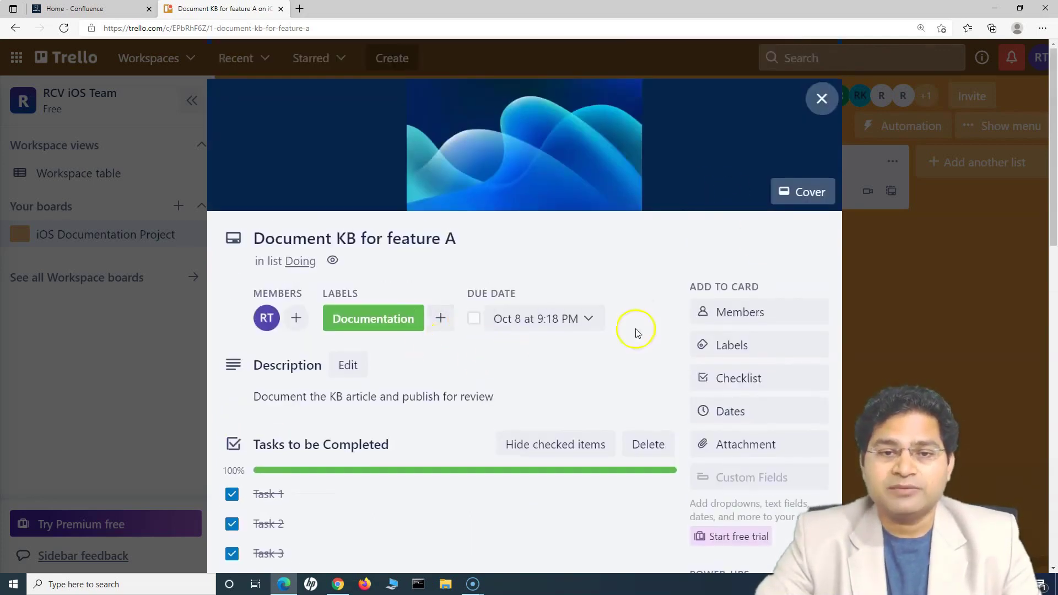
Close the card and move it from Doing into the Done list, showing 4/4
{"action": "left_click", "coordinate": [823, 98]}
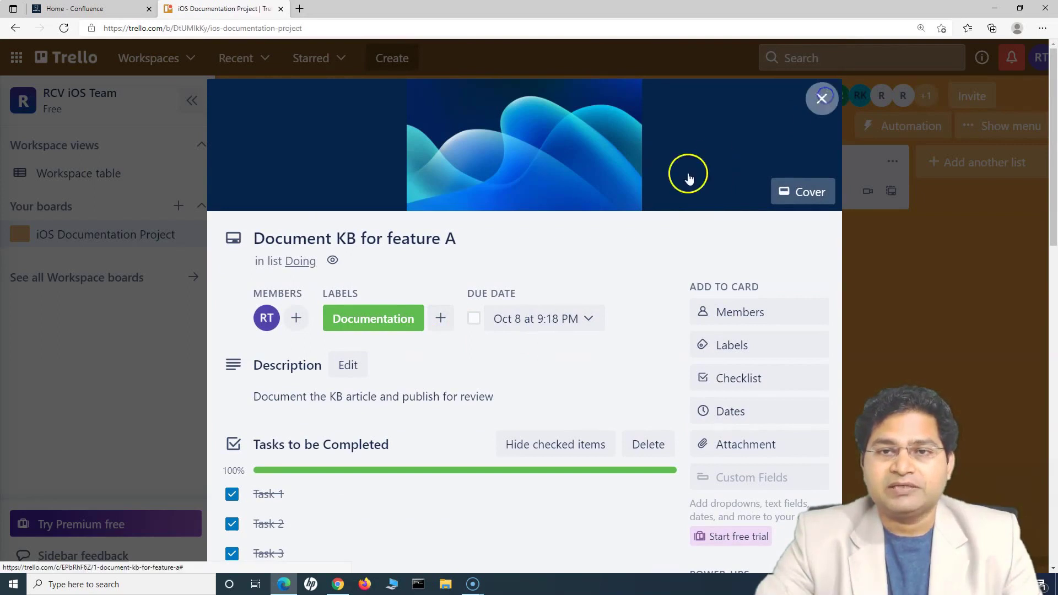
{"action": "left_click_drag", "start_coordinate": [569, 243], "coordinate": [671, 361]}
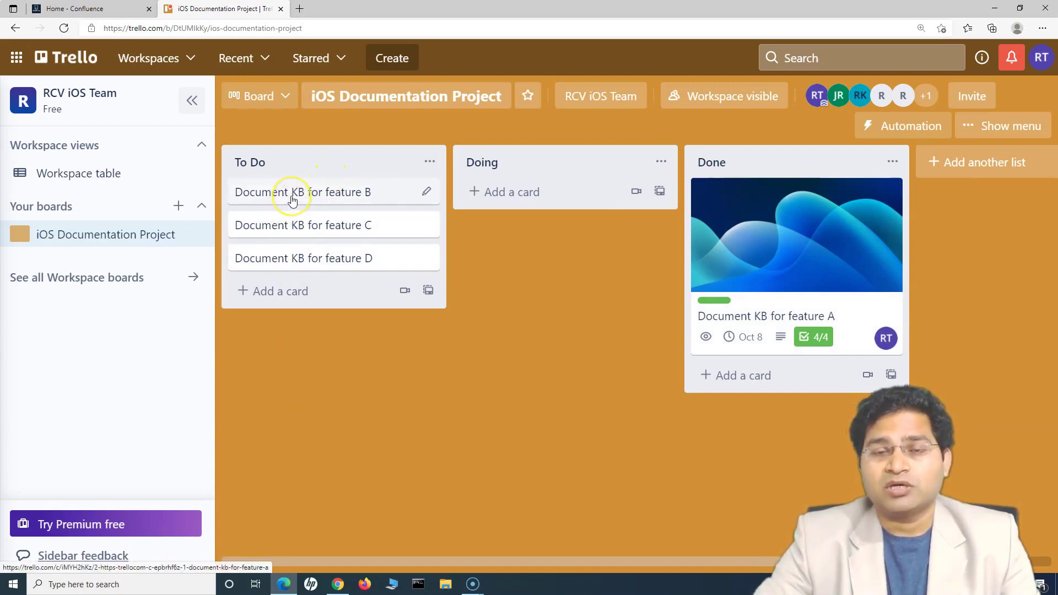
{"action": "left_click", "coordinate": [511, 193]}
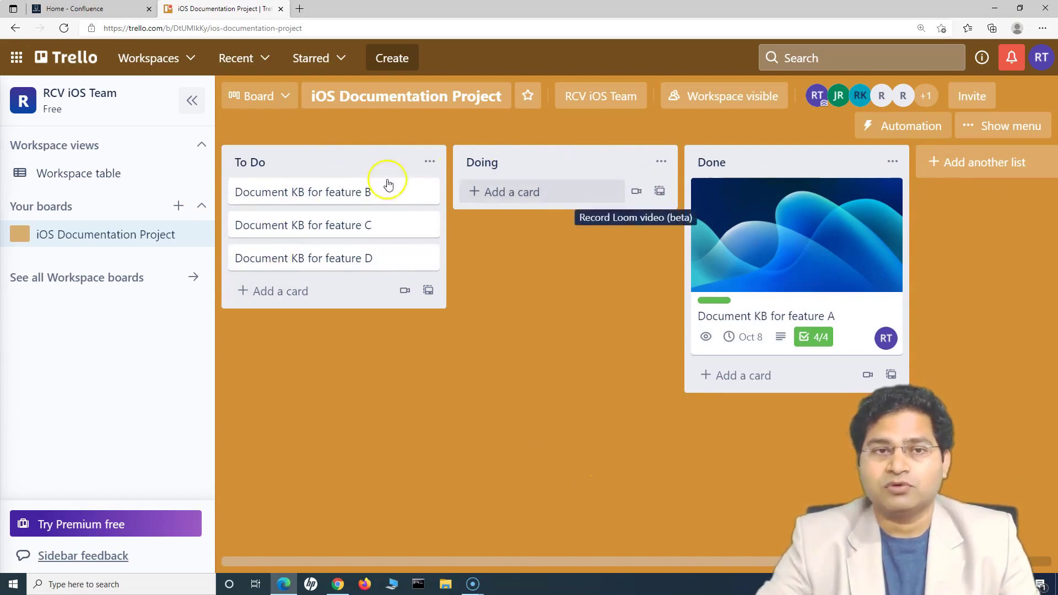
Rename the Doing list to 'In Progress'
{"action": "left_click", "coordinate": [660, 161]}
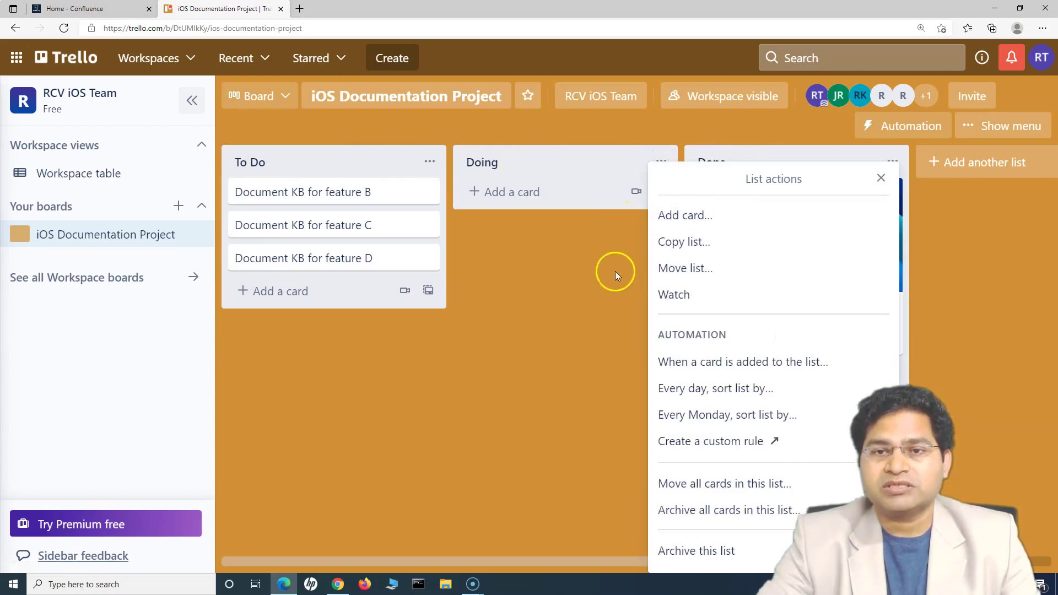
{"action": "left_click", "coordinate": [590, 278]}
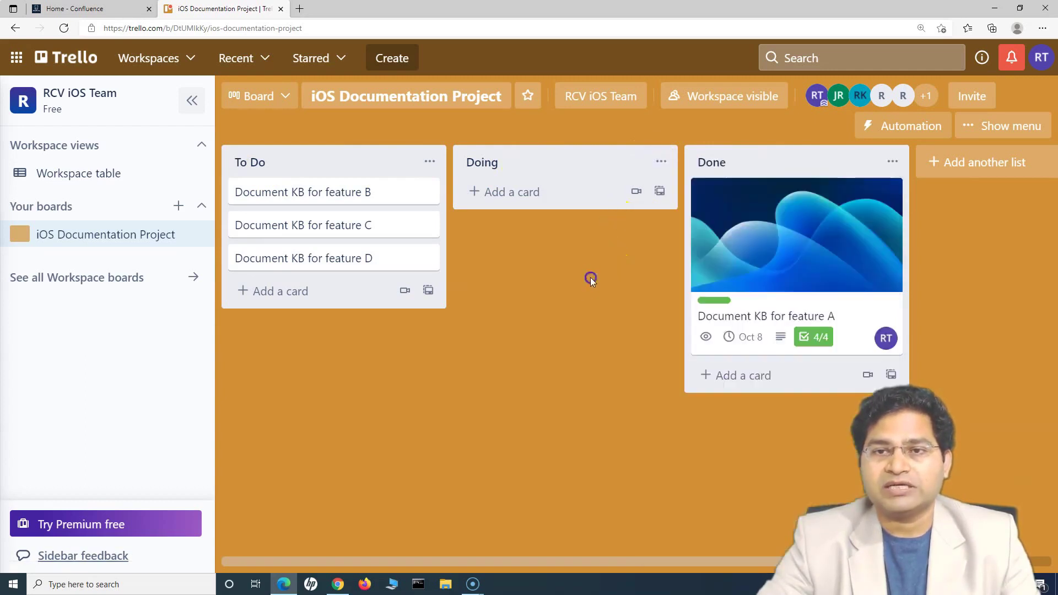
{"action": "left_click", "coordinate": [555, 162]}
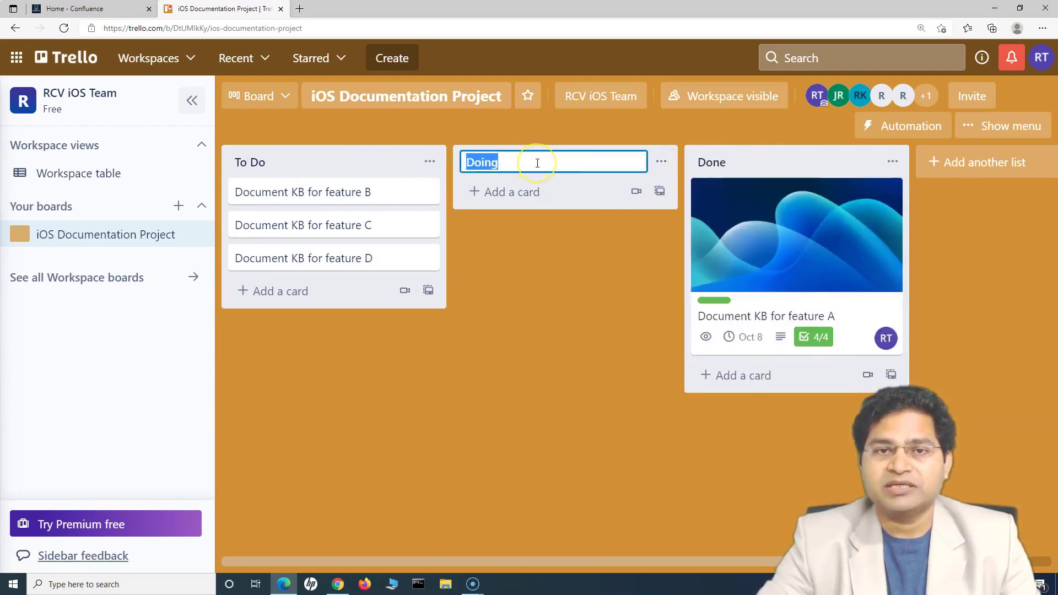
{"action": "type", "text": "In Progress"}
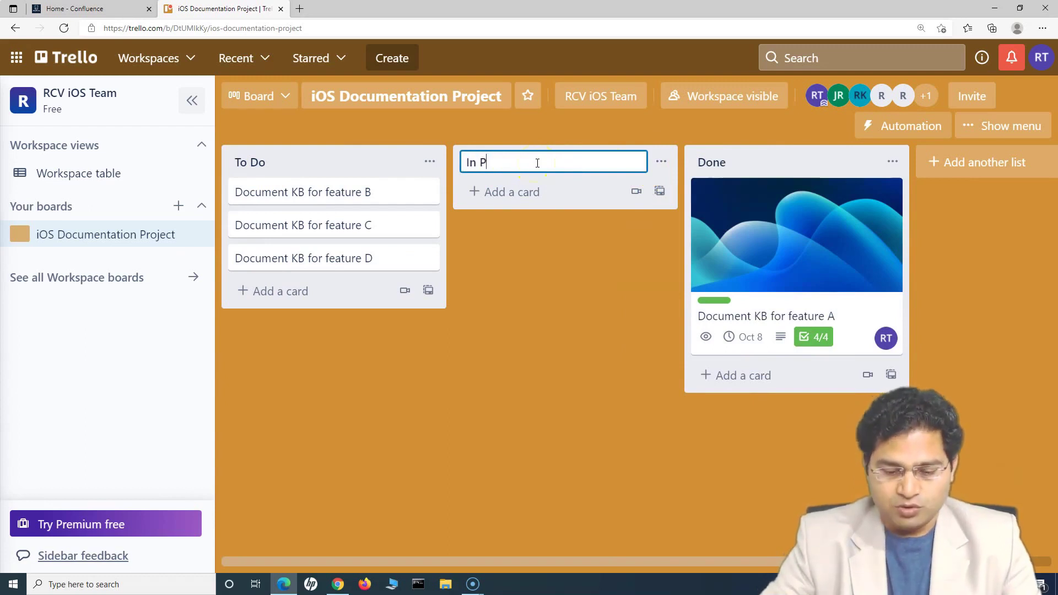
{"action": "left_click", "coordinate": [533, 278]}
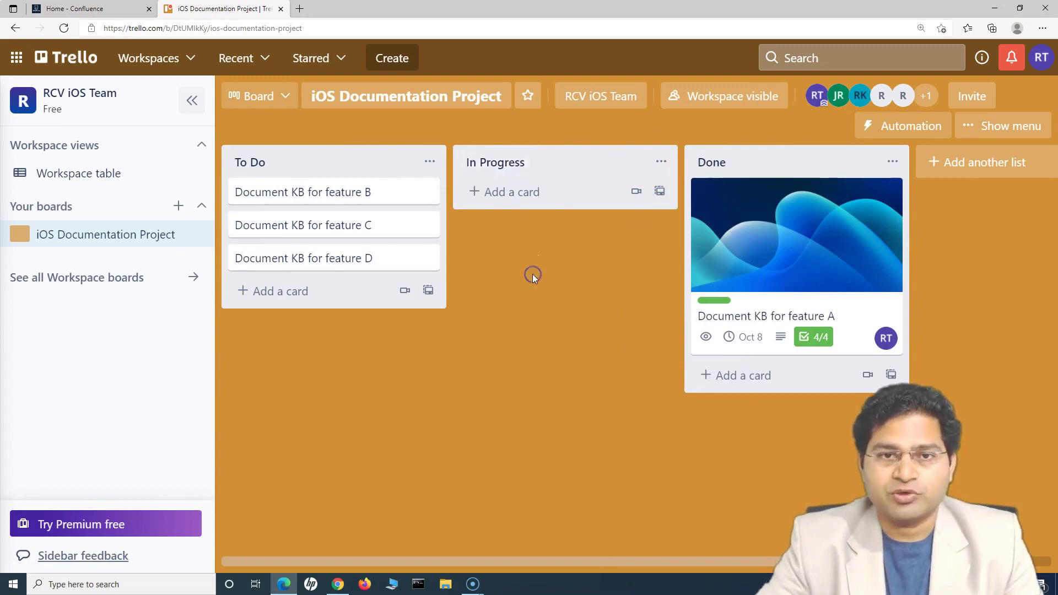
Add an 'In Review' list and position it between In Progress and Done
{"action": "left_click", "coordinate": [944, 164]}
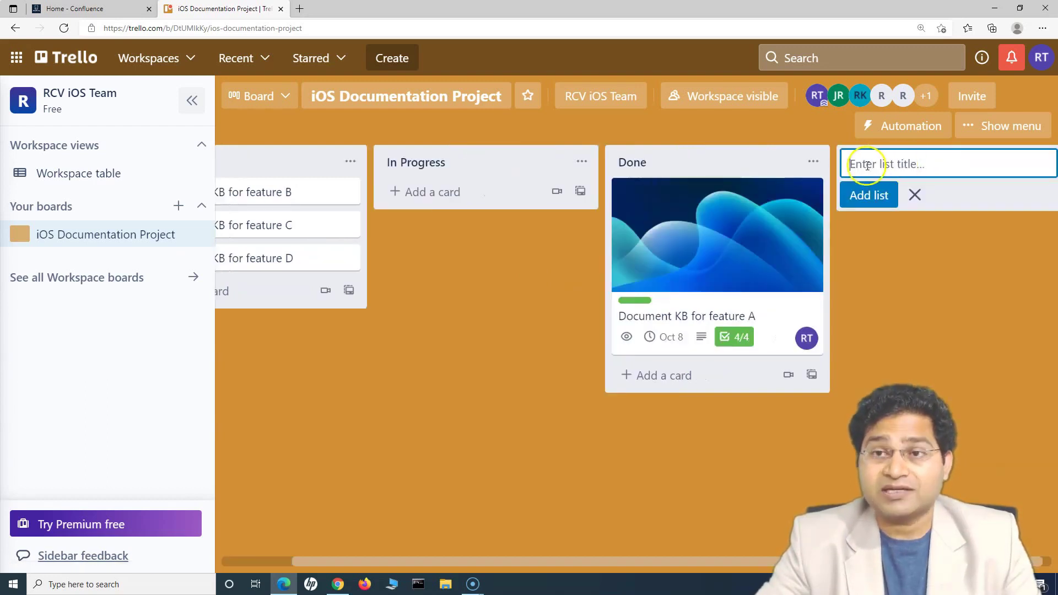
{"action": "type", "text": "In Review"}
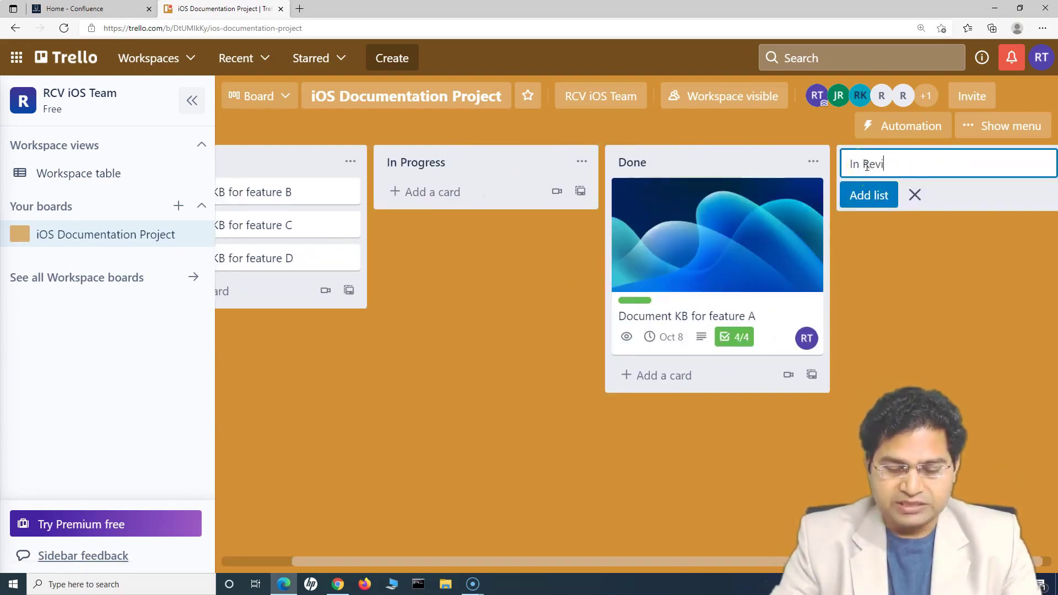
{"action": "left_click", "coordinate": [871, 195]}
{"action": "left_click_drag", "start_coordinate": [682, 161], "coordinate": [452, 159]}
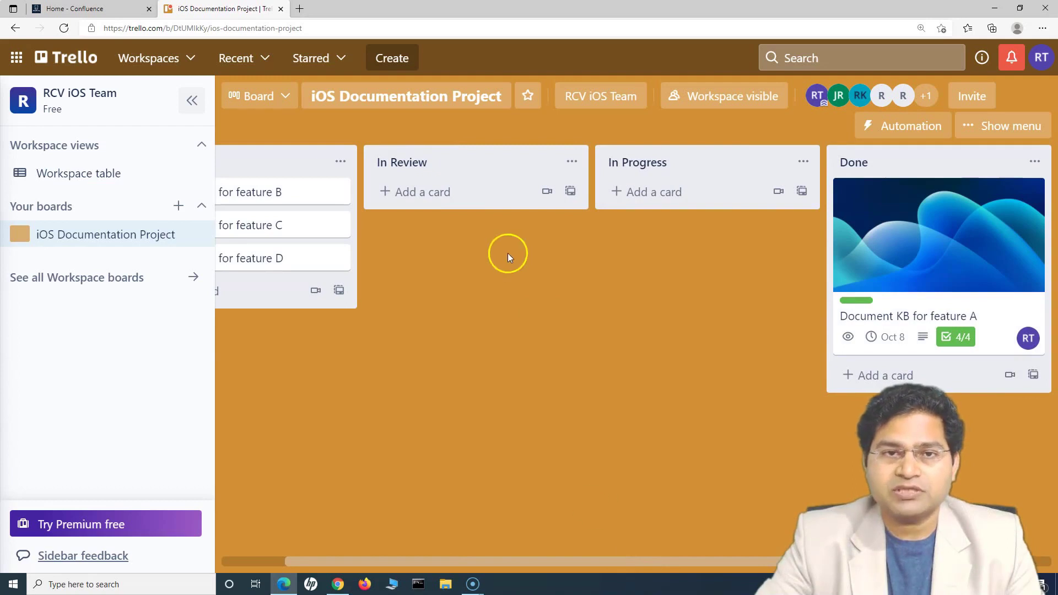
{"action": "left_click_drag", "start_coordinate": [442, 167], "coordinate": [667, 161]}
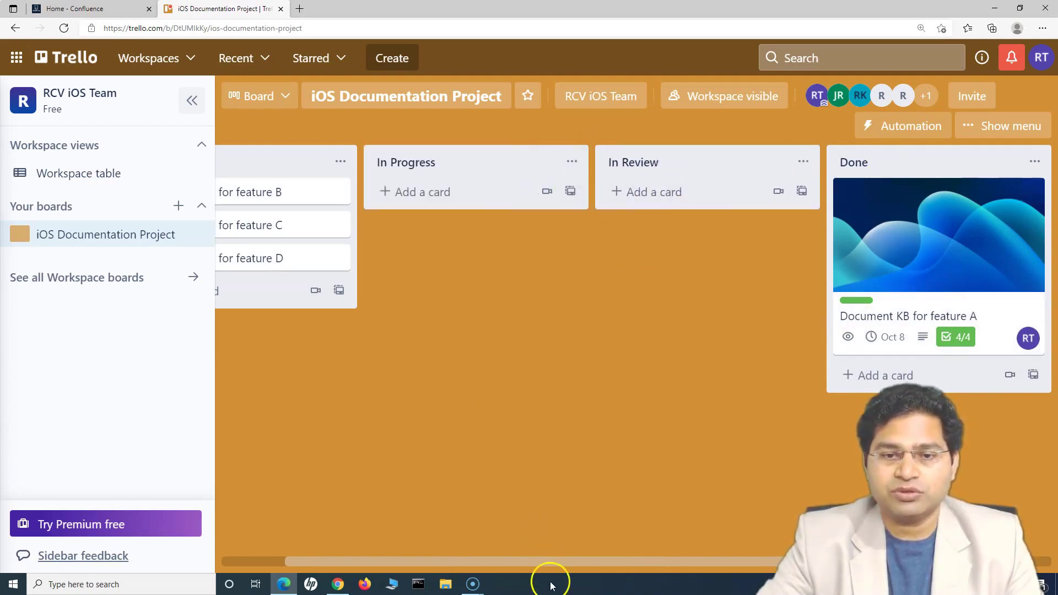
Scroll across the board and dismiss the empty new-list title box
{"action": "left_click_drag", "start_coordinate": [569, 560], "coordinate": [479, 548]}
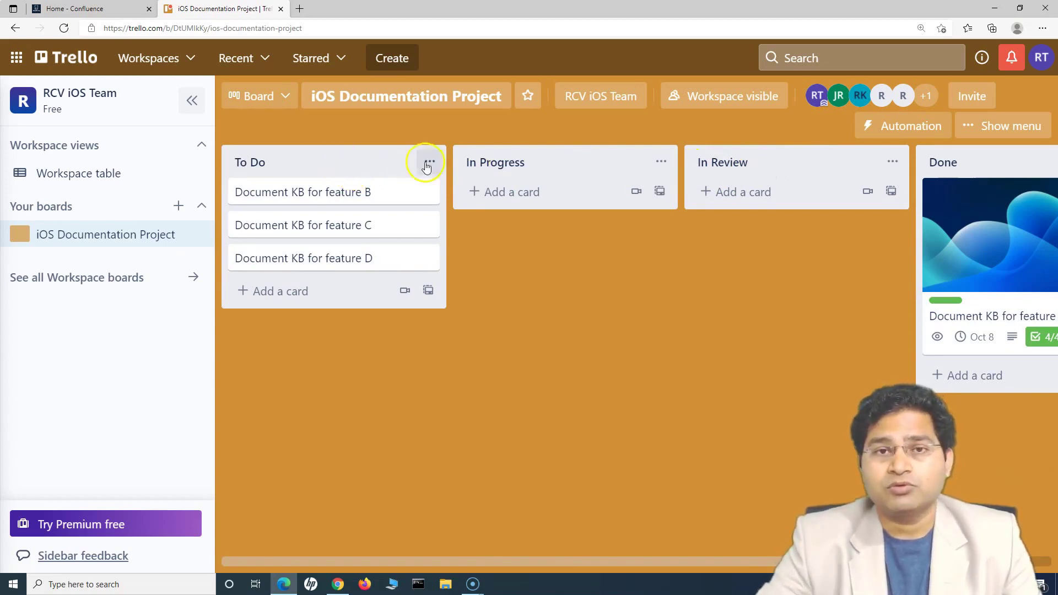
{"action": "left_click_drag", "start_coordinate": [642, 557], "coordinate": [823, 557]}
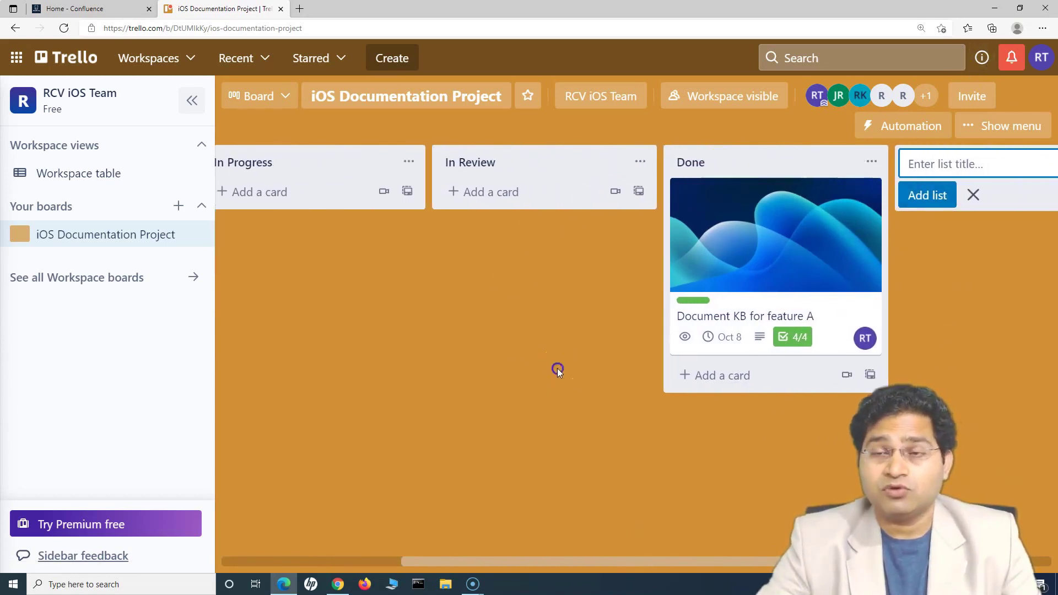
{"action": "left_click", "coordinate": [557, 368]}
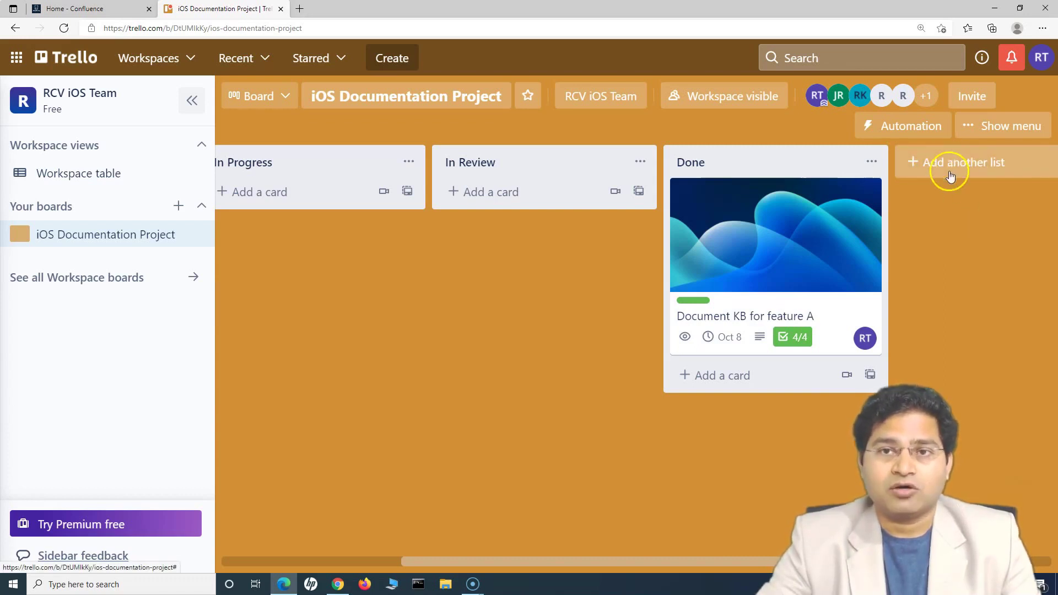
Keep Done as the last list, after To Do, In Progress and In Review
{"action": "left_click_drag", "start_coordinate": [739, 160], "coordinate": [694, 156]}
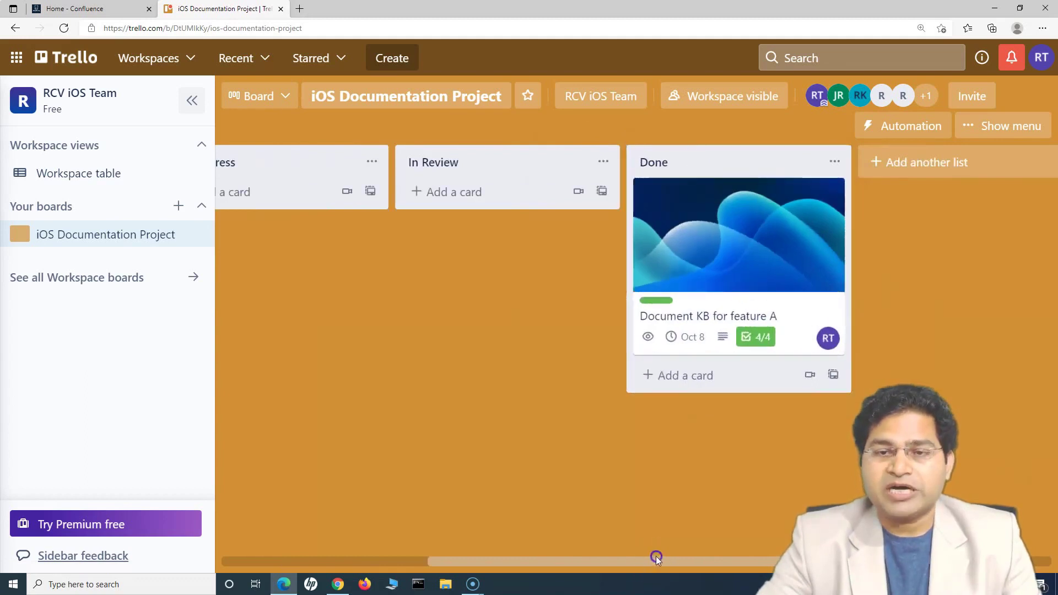
{"action": "left_click_drag", "start_coordinate": [656, 558], "coordinate": [483, 560]}
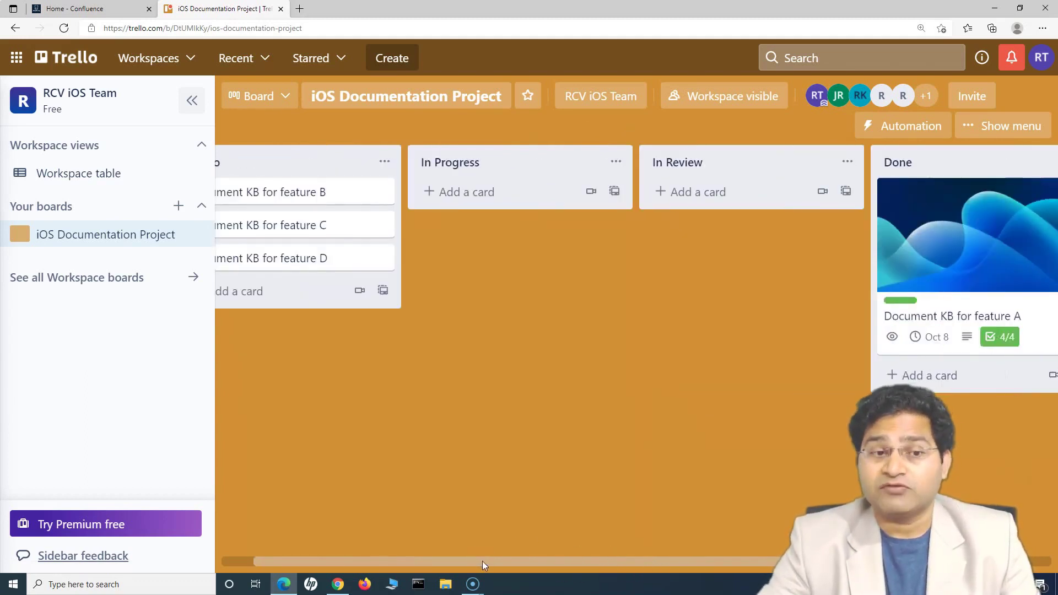
{"action": "left_click_drag", "start_coordinate": [481, 561], "coordinate": [440, 559]}
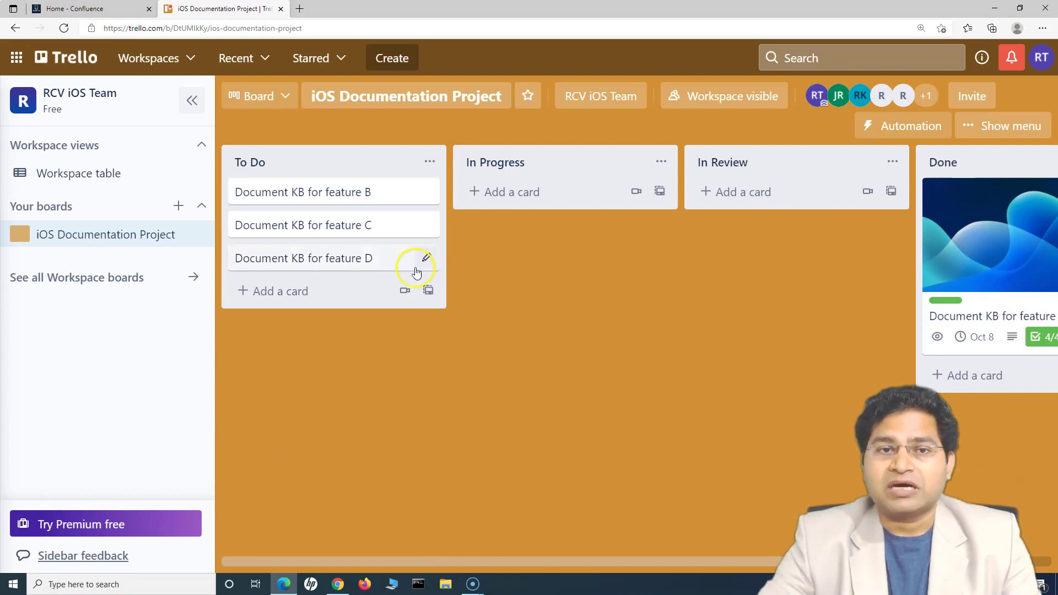
{"action": "left_click", "coordinate": [369, 197]}
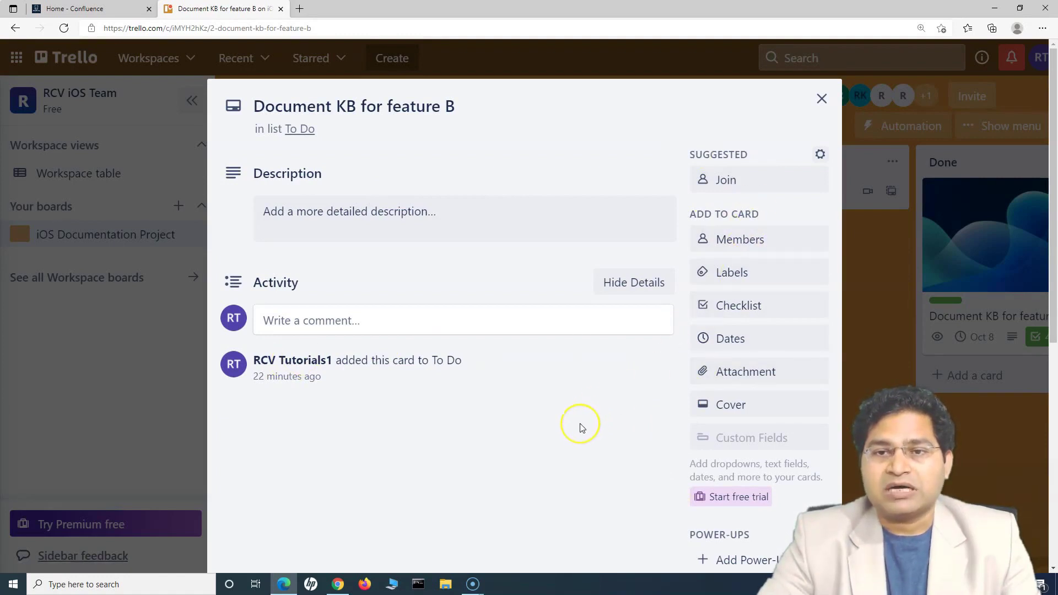
{"action": "scroll", "coordinate": [582, 428], "scroll_direction": "down", "scroll_amount": 4}
{"action": "scroll", "coordinate": [582, 428], "scroll_direction": "up", "scroll_amount": 4}
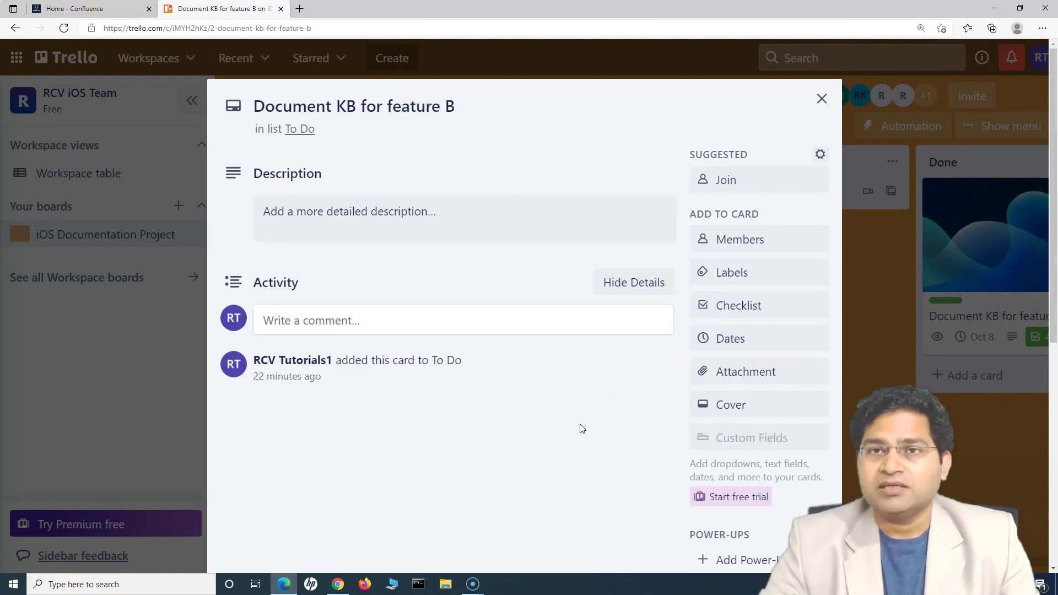
{"action": "left_click", "coordinate": [822, 99]}
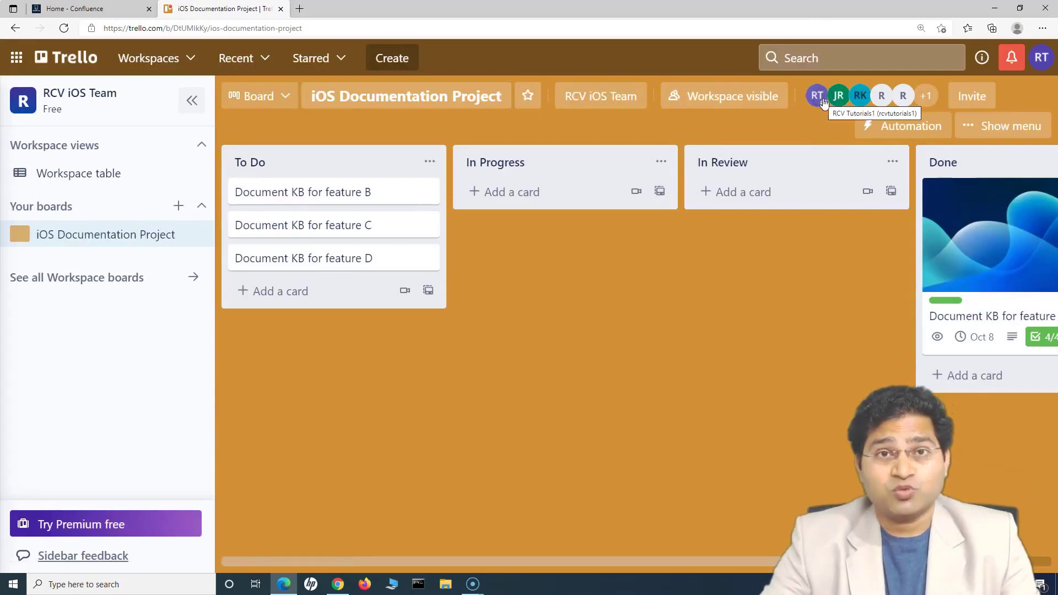